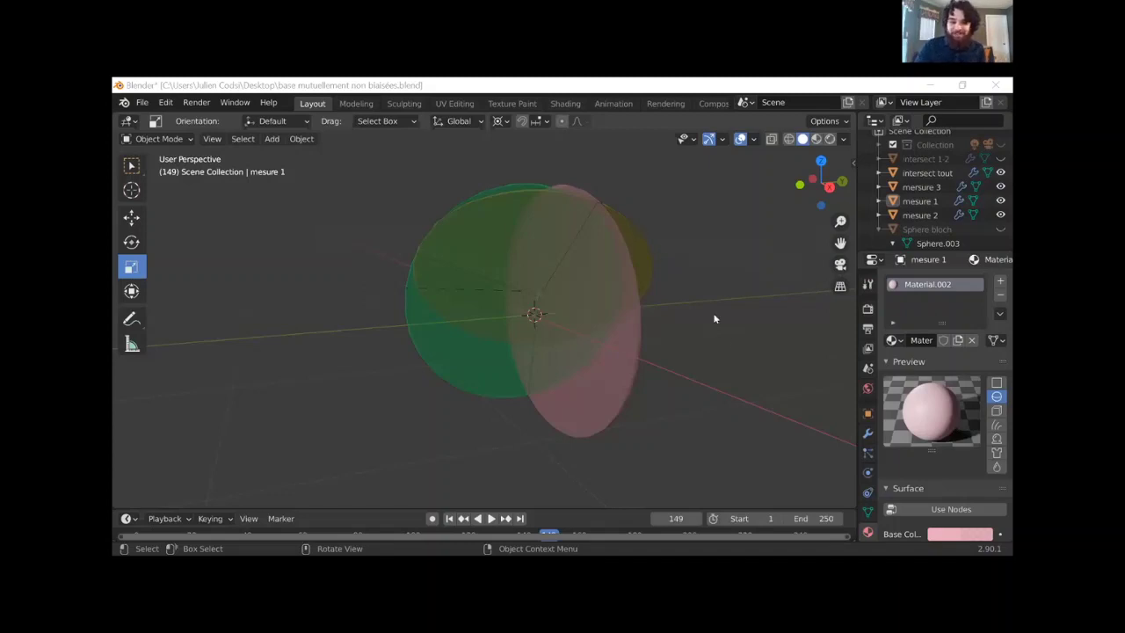
# - Hide intersect tout and the mersure 3, mesure 1 and mesure 2 discs, and show only the Sphere bloch object
pyautogui.scroll(-1, 766, 306)
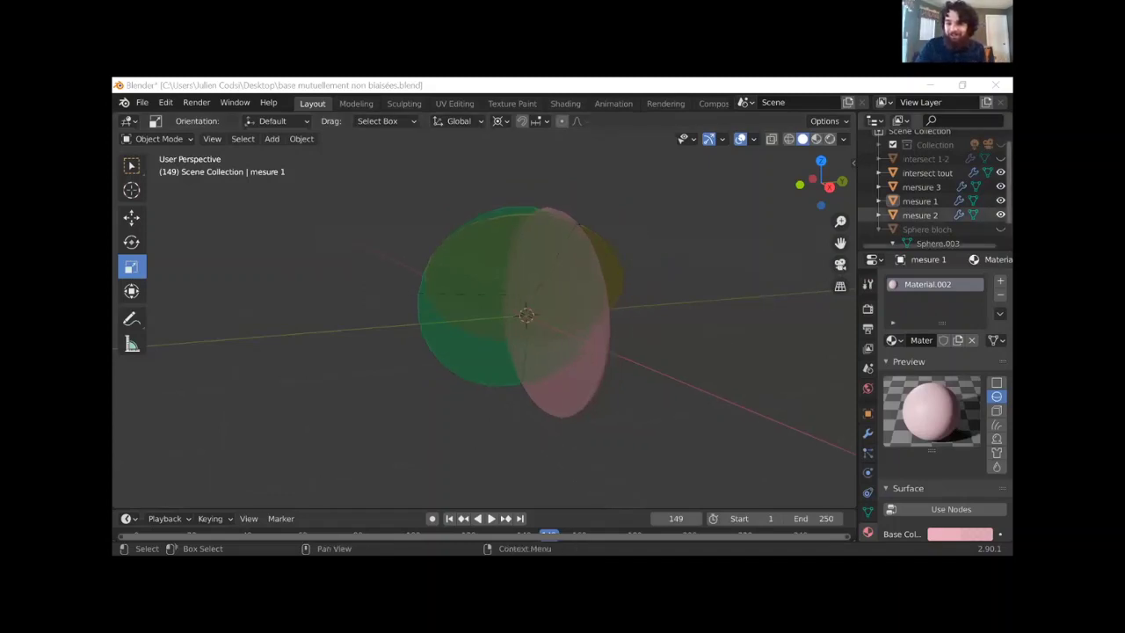
pyautogui.moveTo(1000, 214); pyautogui.dragTo(1000, 172)
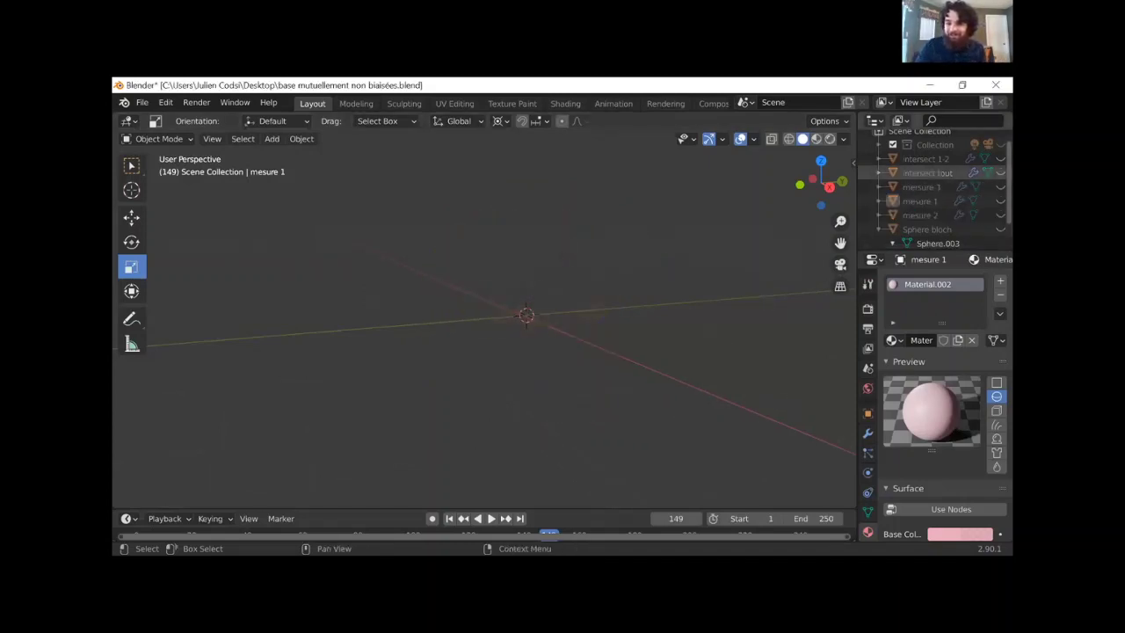
pyautogui.scroll(-1, 992, 185)
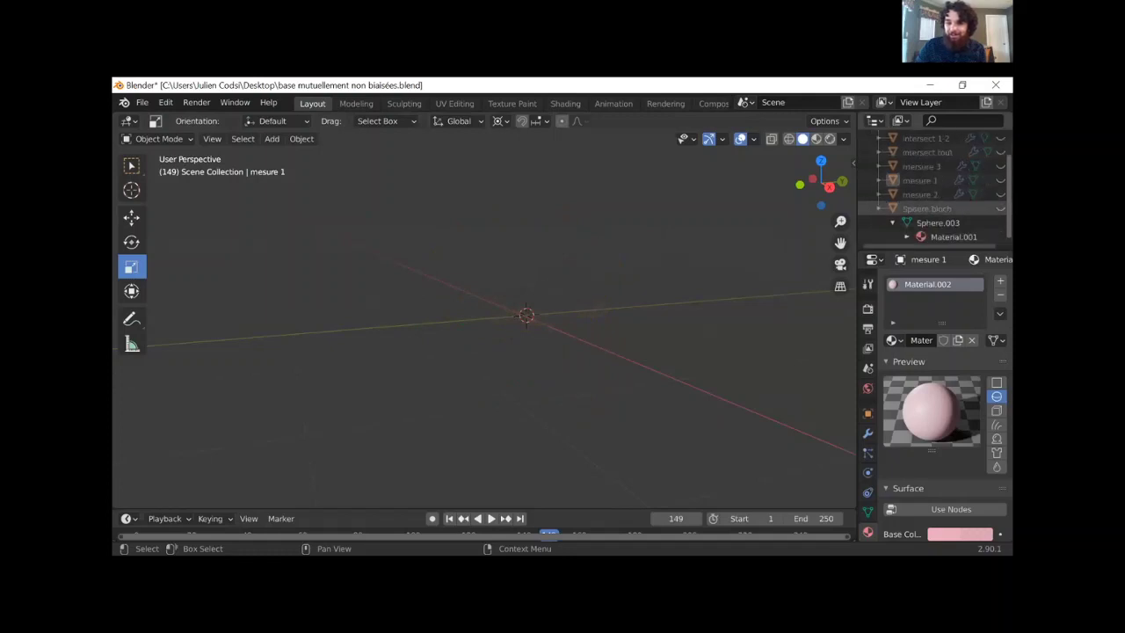
pyautogui.click(1000, 208)
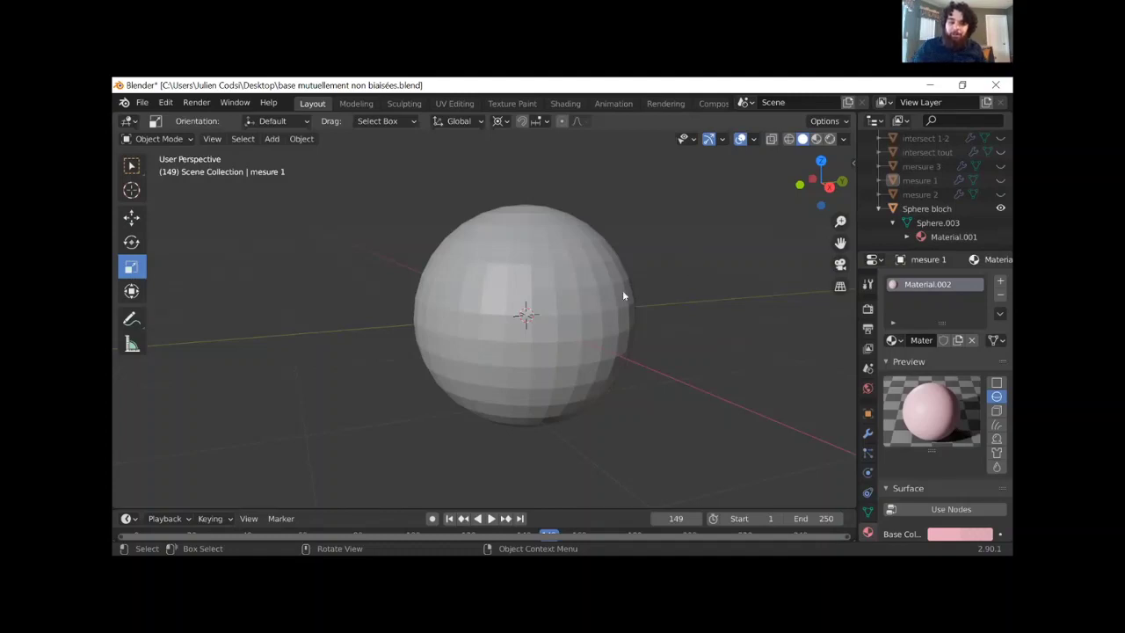
# - Examine the inside of the Bloch sphere from several angles and return to viewing it from outside
pyautogui.scroll(10, 557, 306)
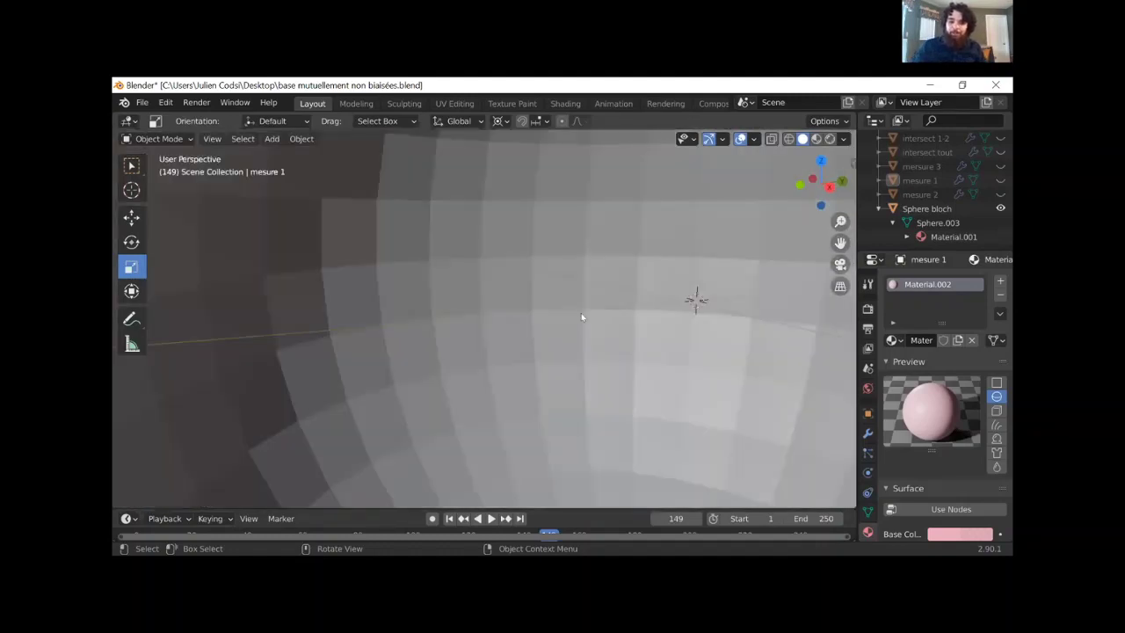
pyautogui.moveTo(581, 313); pyautogui.dragTo(513, 223, button='middle')
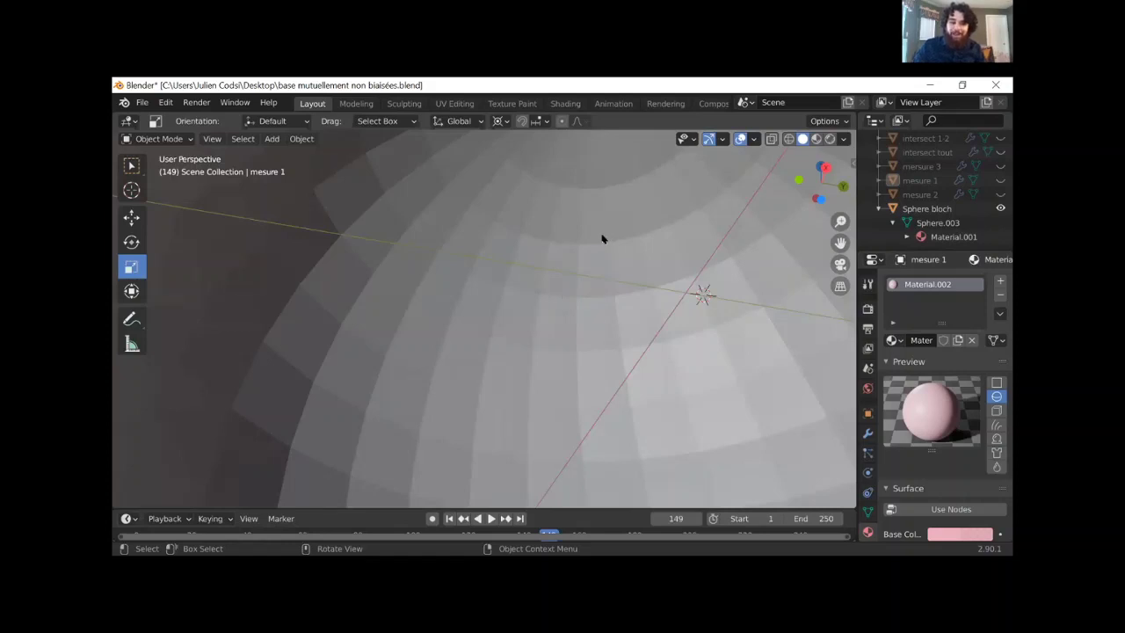
pyautogui.moveTo(611, 262); pyautogui.dragTo(615, 307, button='middle')
pyautogui.scroll(3, 615, 307)
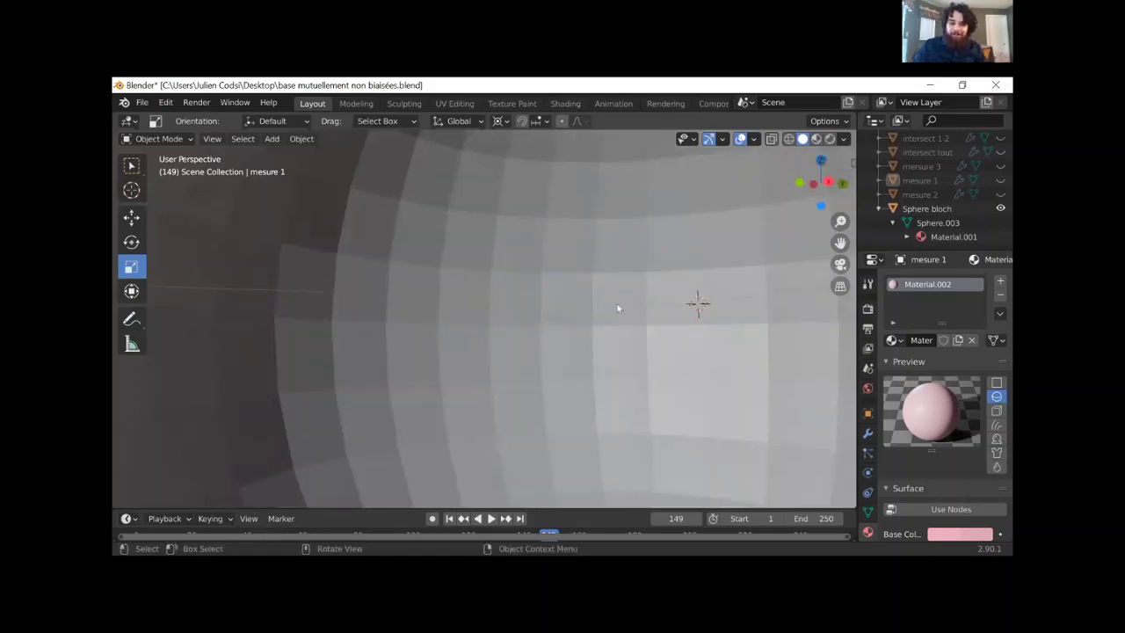
pyautogui.scroll(3, 615, 308)
pyautogui.scroll(-5, 610, 264)
pyautogui.moveTo(603, 273)
pyautogui.mouseDown(button='middle')
pyautogui.moveTo(615, 303)
pyautogui.moveTo(631, 280)
pyautogui.moveTo(615, 309)
pyautogui.moveTo(572, 310)
pyautogui.moveTo(533, 269)
pyautogui.mouseUp(button='middle')
pyautogui.scroll(-2, 631, 281)
pyautogui.scroll(-2, 612, 269)
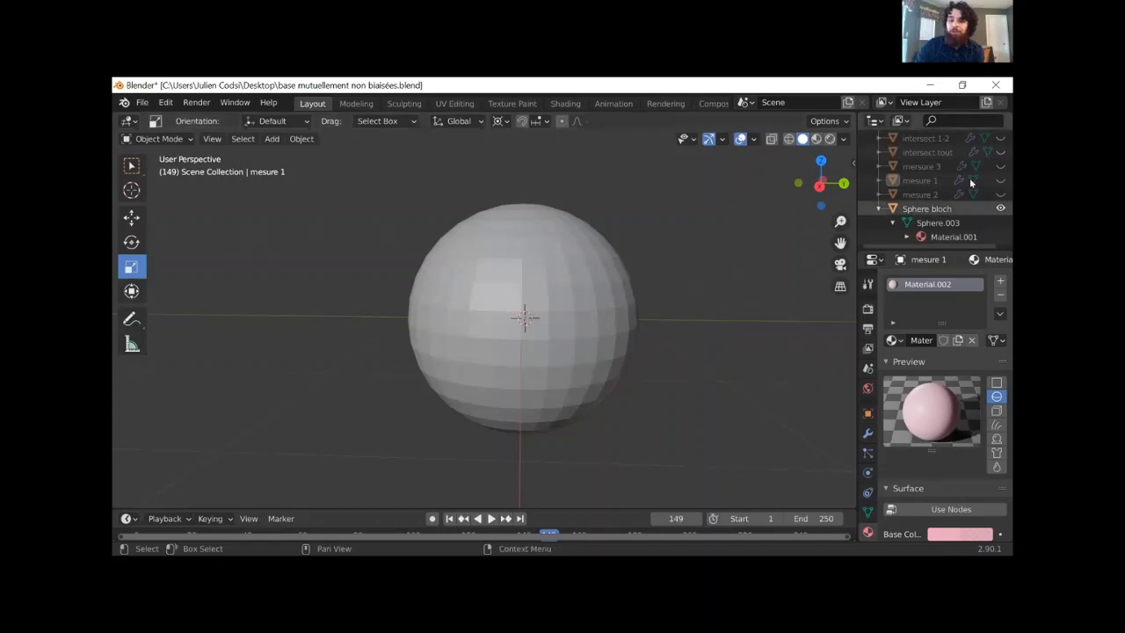
# - Show the mesure 1 disc and hide the Bloch sphere so the disc is seen edge-on by itself
pyautogui.click(1000, 180)
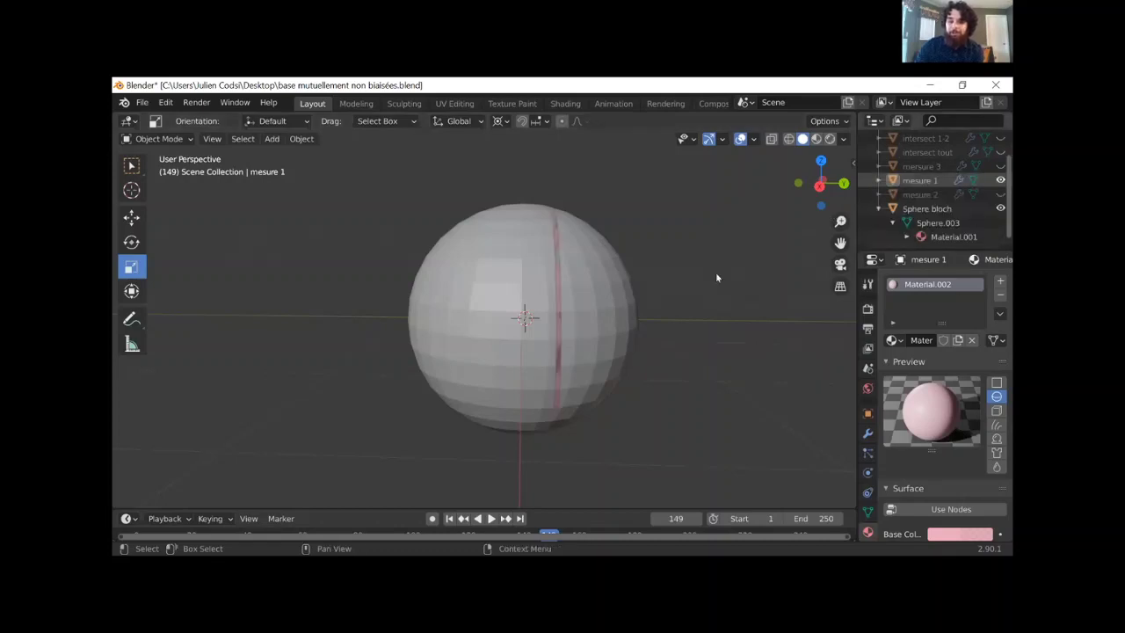
pyautogui.click(1000, 208)
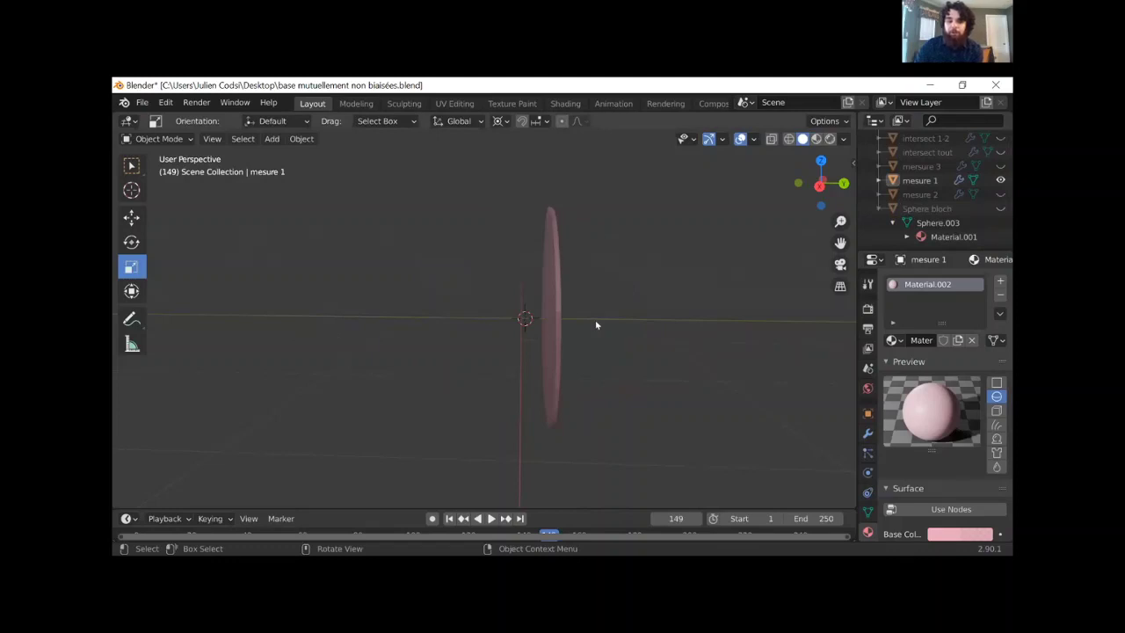
pyautogui.moveTo(588, 318); pyautogui.dragTo(572, 313, button='middle')
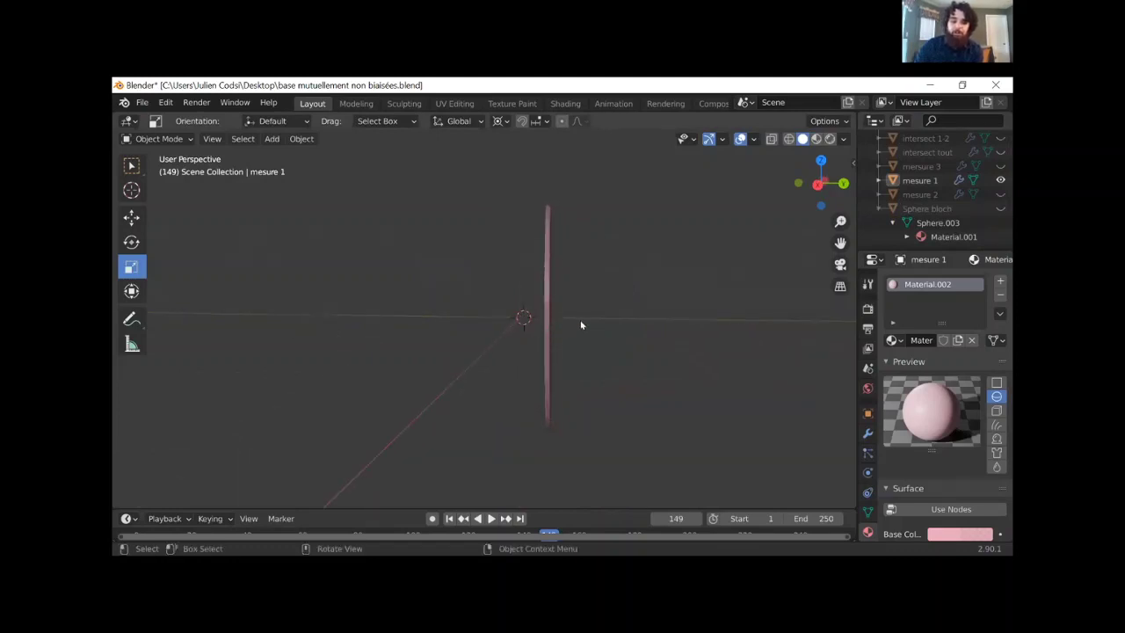
# - Briefly show the Bloch sphere around the mesure 1 disc, hide it again, and inspect the disc from several angles
pyautogui.click(1000, 208)
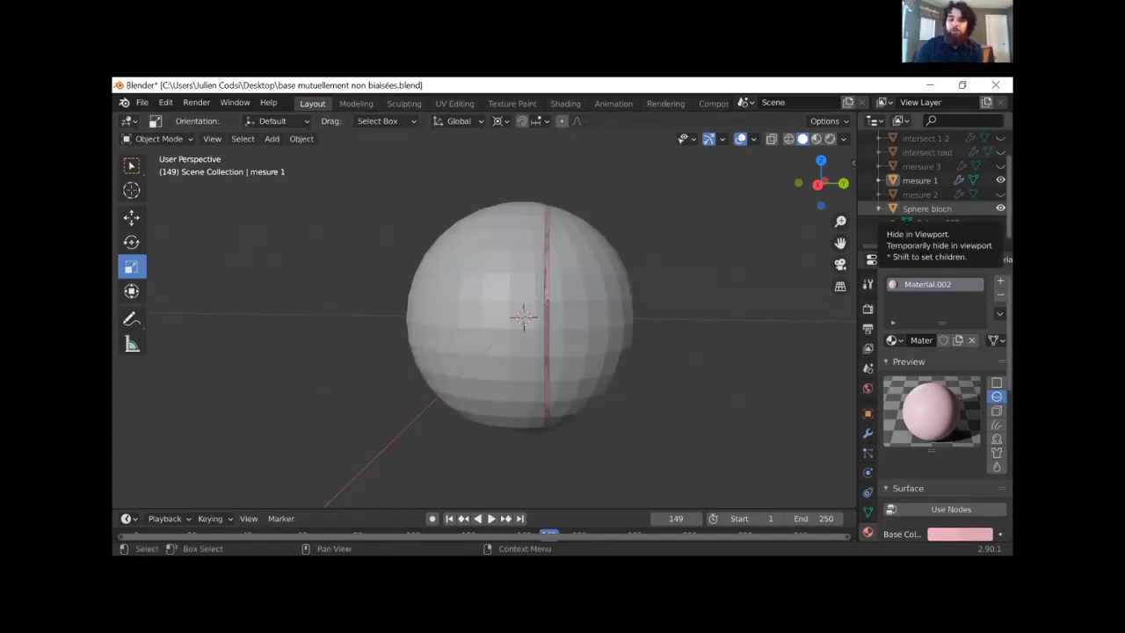
pyautogui.click(1000, 208)
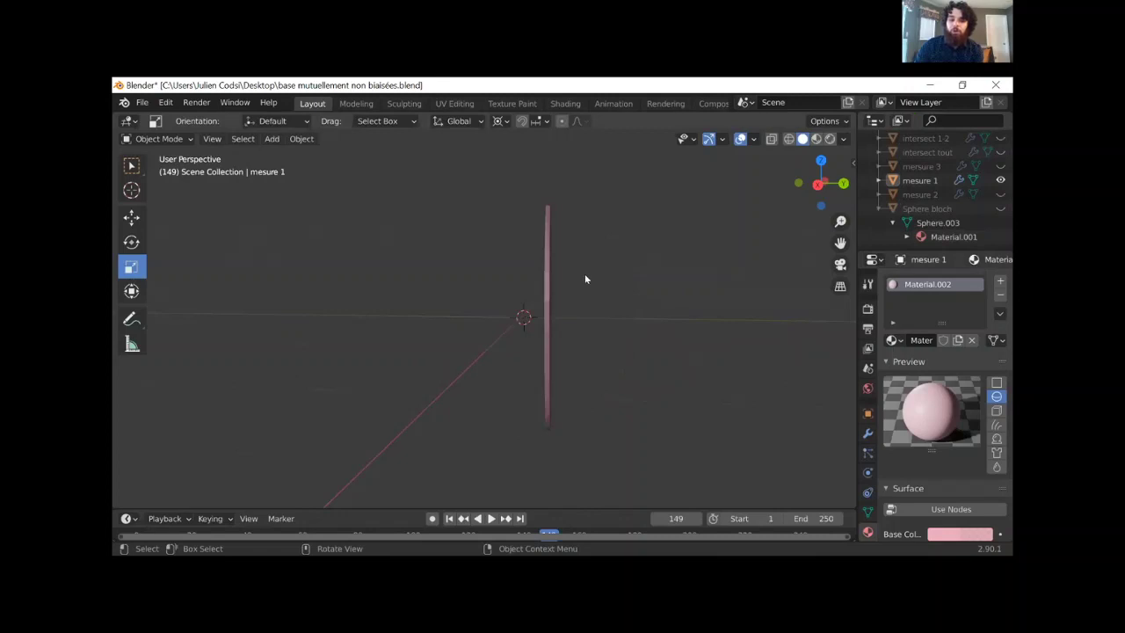
pyautogui.moveTo(585, 275); pyautogui.dragTo(677, 334, button='middle')
pyautogui.moveTo(700, 294); pyautogui.dragTo(565, 284, button='middle')
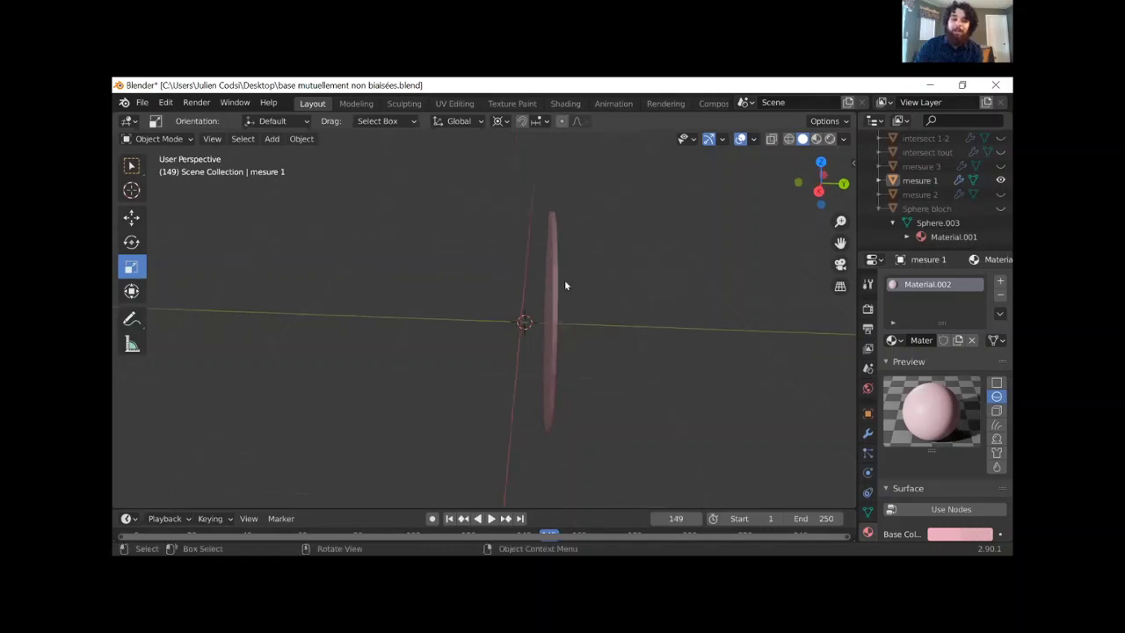
pyautogui.moveTo(619, 324); pyautogui.dragTo(597, 308, button='middle')
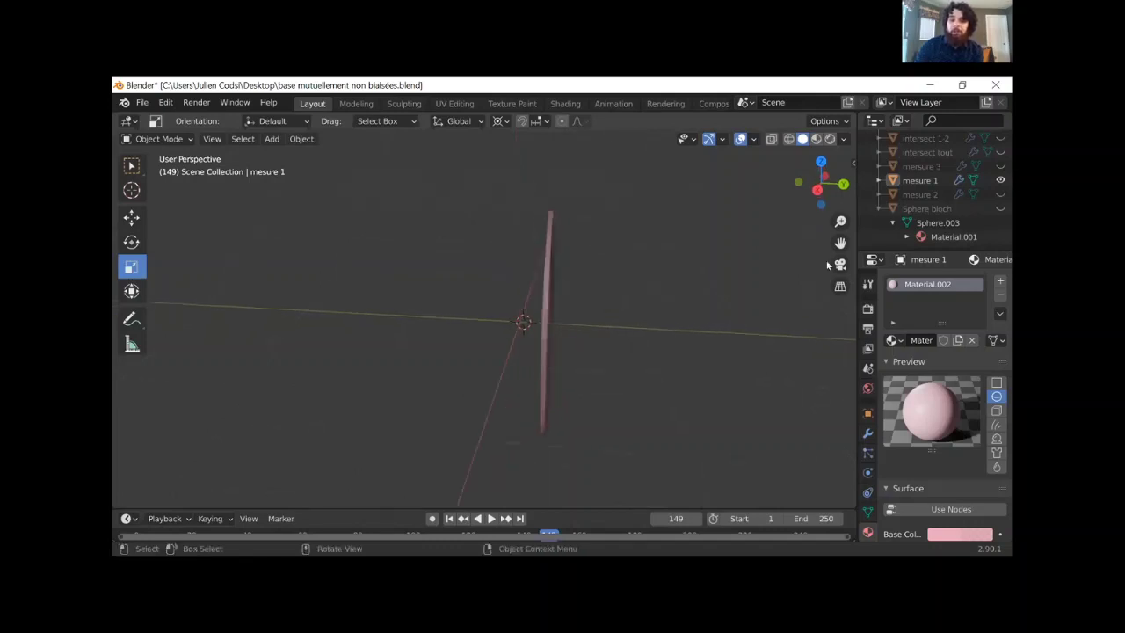
# - Show the mesure 2 disc together with mesure 1, with the Bloch sphere hidden, and view how they cross
pyautogui.moveTo(1000, 194); pyautogui.dragTo(1000, 209)
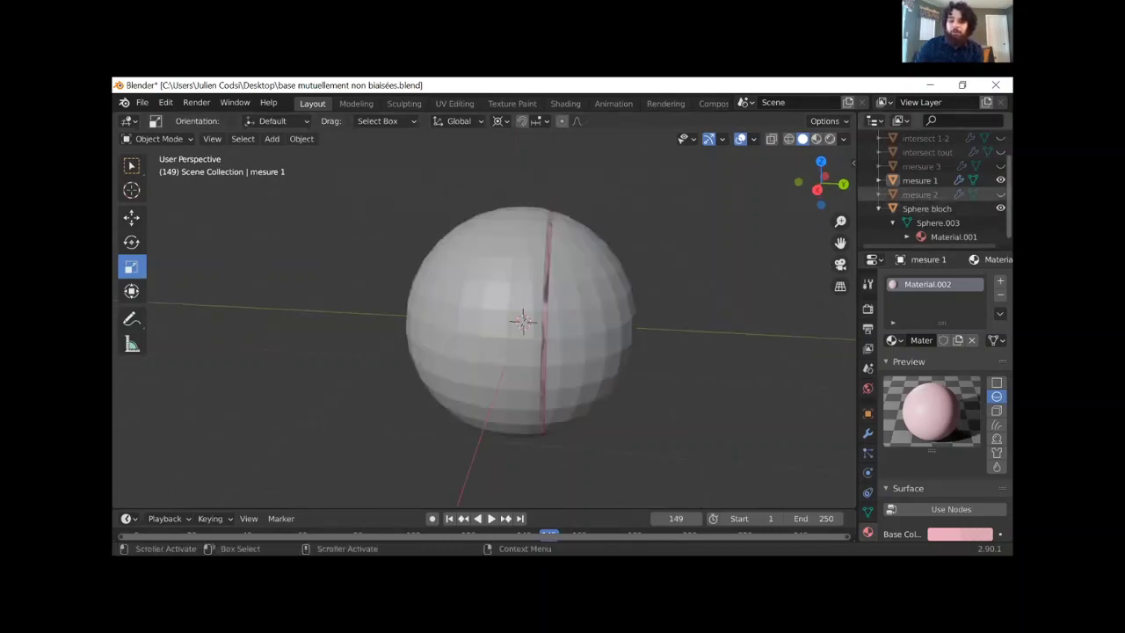
pyautogui.click(1000, 208)
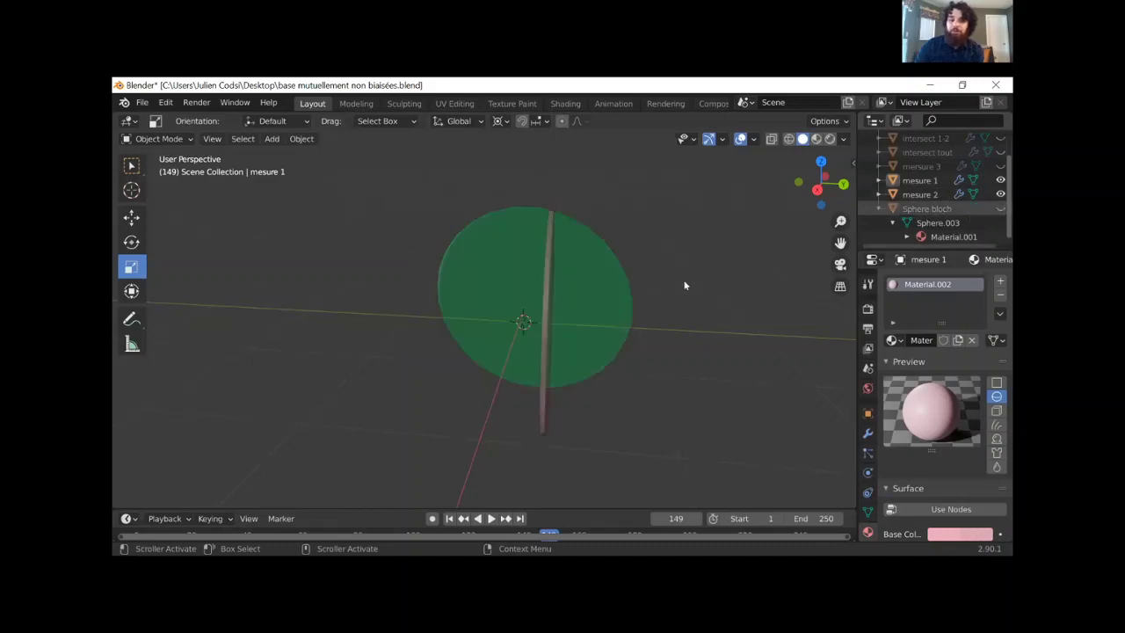
pyautogui.moveTo(682, 281); pyautogui.dragTo(567, 295, button='middle')
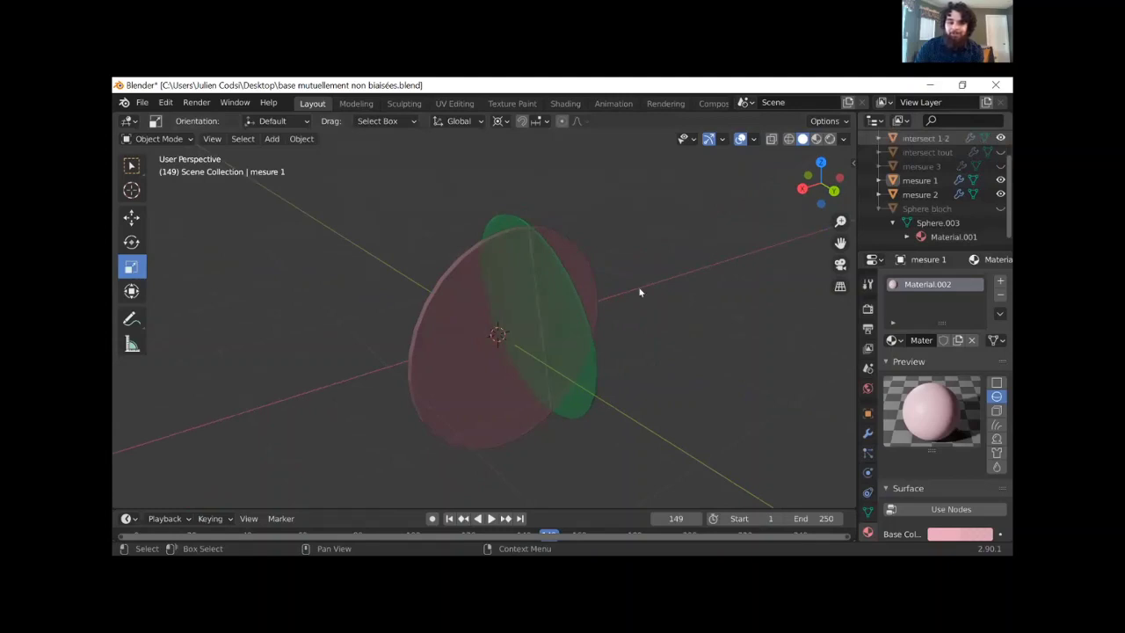
# - Isolate the intersect 1-2 line by hiding the mesure 1 and mesure 2 discs, and view it at an angle
pyautogui.moveTo(610, 300); pyautogui.dragTo(515, 319, button='middle')
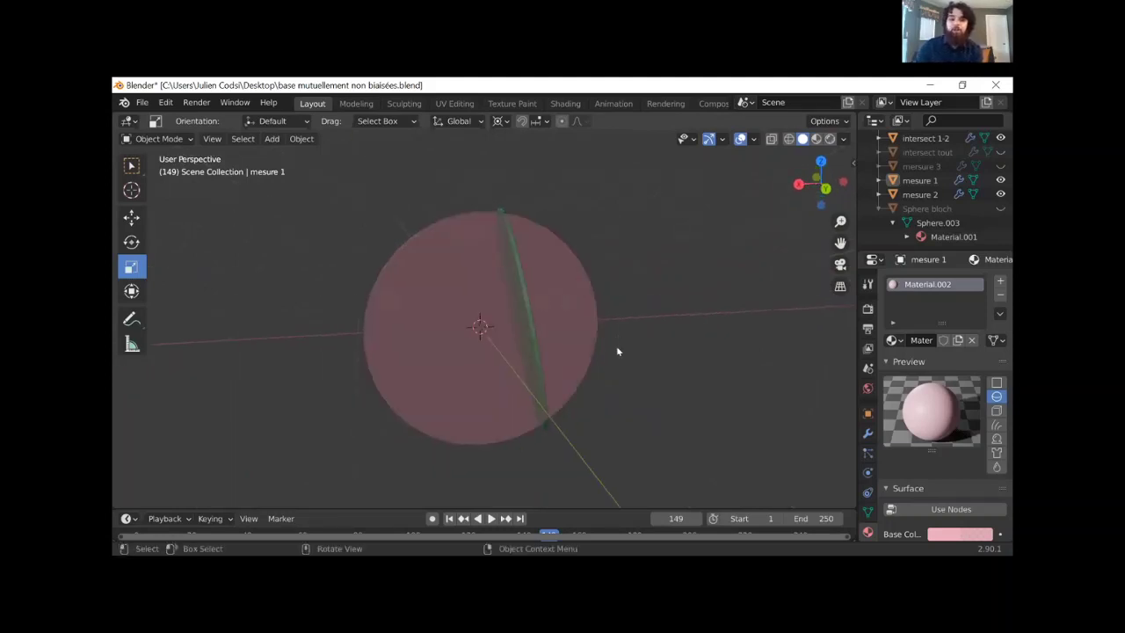
pyautogui.moveTo(609, 359)
pyautogui.mouseDown(button='middle')
pyautogui.moveTo(596, 375)
pyautogui.moveTo(628, 370)
pyautogui.mouseUp(button='middle')
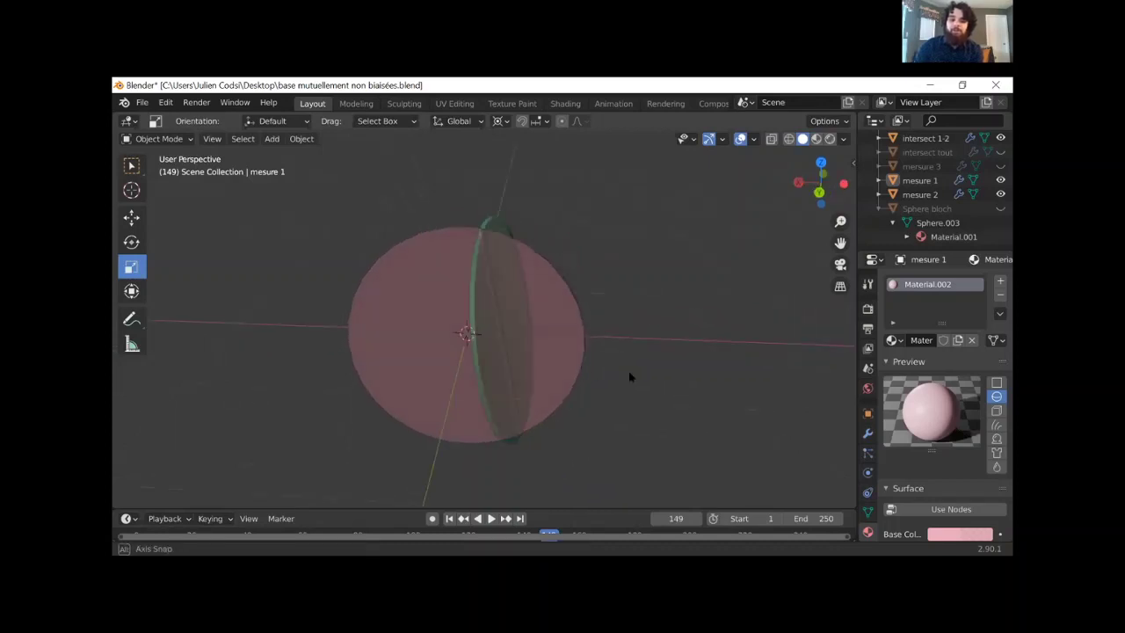
pyautogui.press('h')
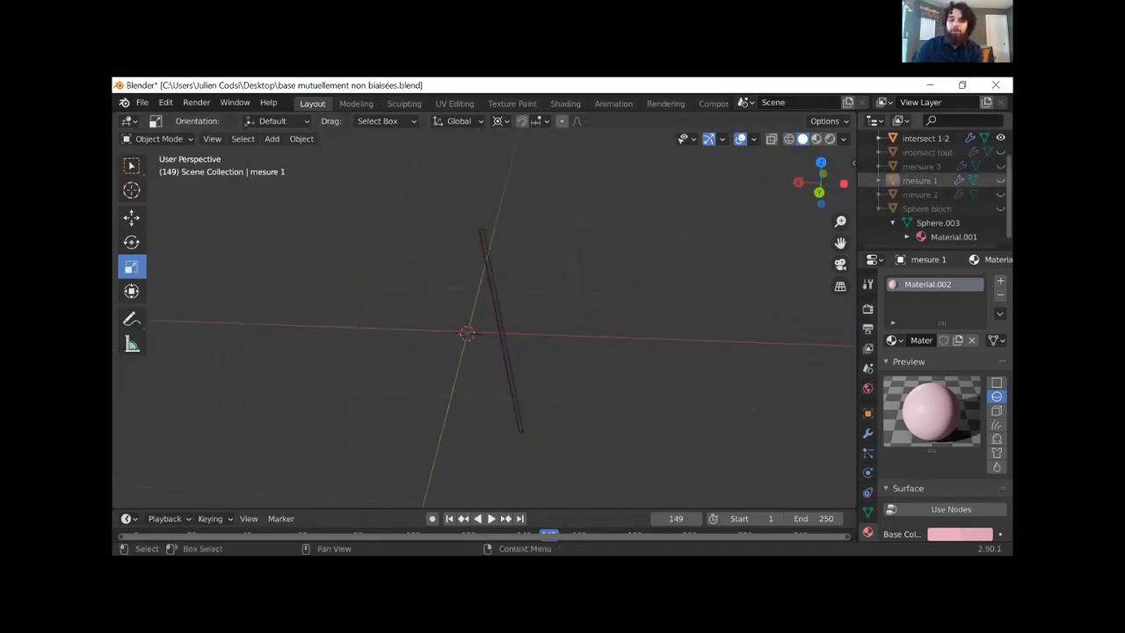
pyautogui.moveTo(593, 319)
pyautogui.mouseDown(button='middle')
pyautogui.moveTo(576, 331)
pyautogui.moveTo(612, 315)
pyautogui.moveTo(569, 326)
pyautogui.moveTo(580, 322)
pyautogui.mouseUp(button='middle')
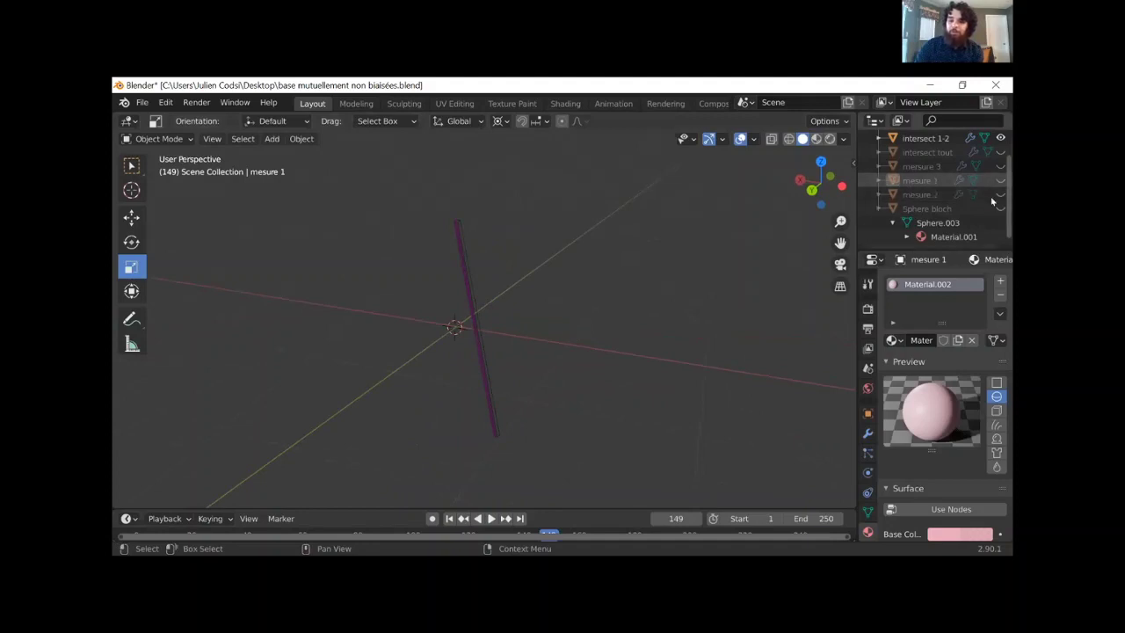
# - Show the mesure 1, mesure 2 and mersure 3 discs along with intersect 1-2 and view how all three cross
pyautogui.click(1000, 194)
pyautogui.click(1000, 166)
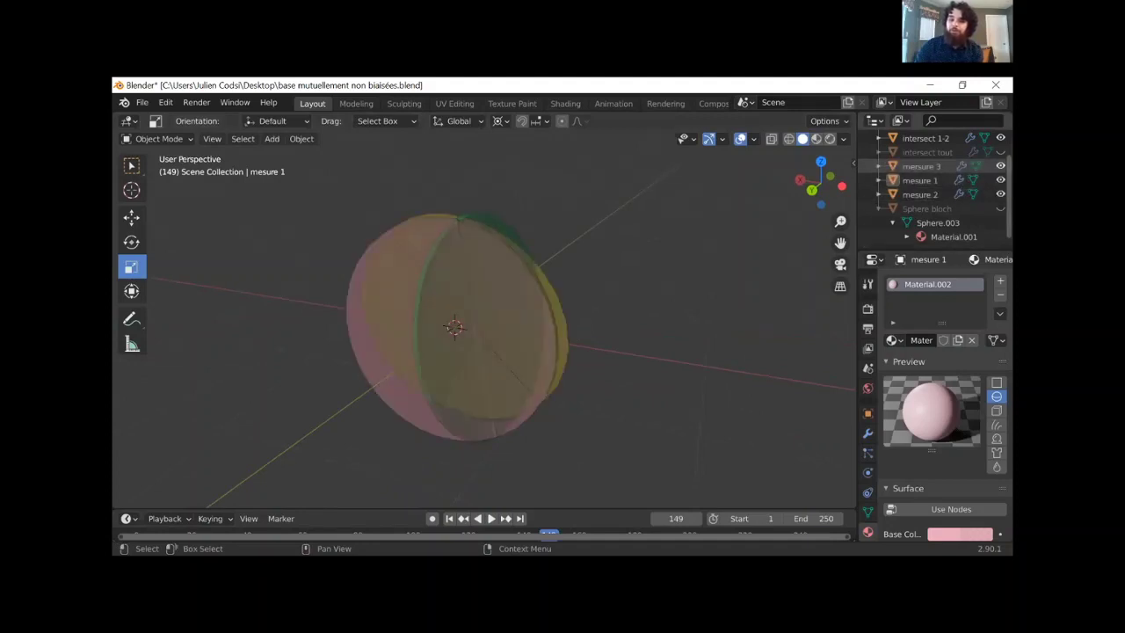
pyautogui.moveTo(700, 251); pyautogui.dragTo(534, 276, button='middle')
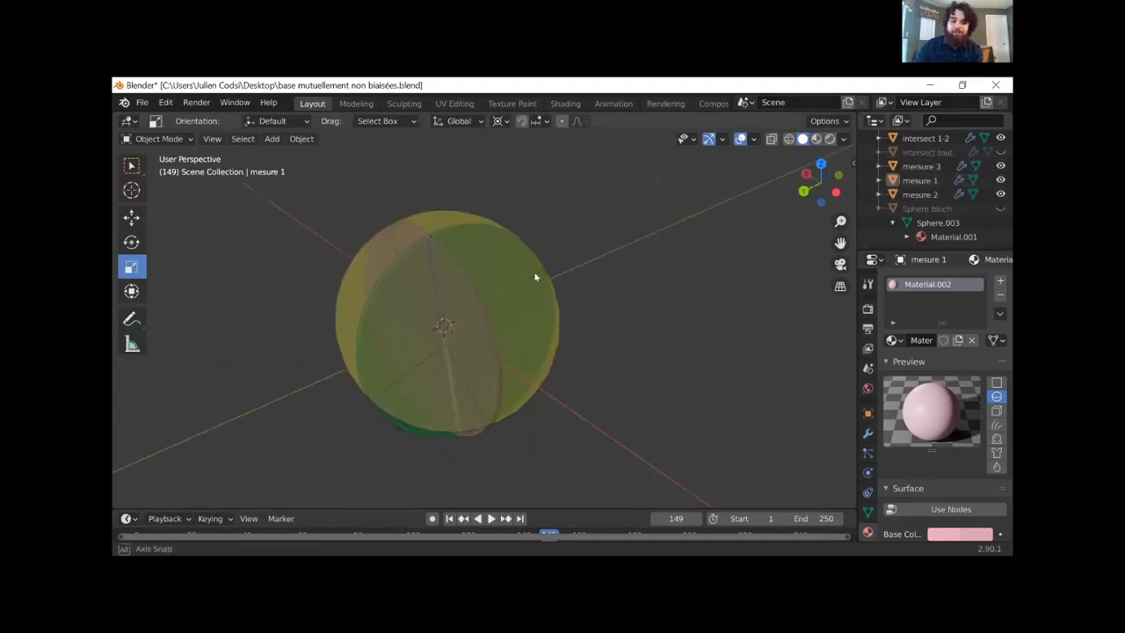
pyautogui.moveTo(951, 206); pyautogui.dragTo(835, 216, button='middle')
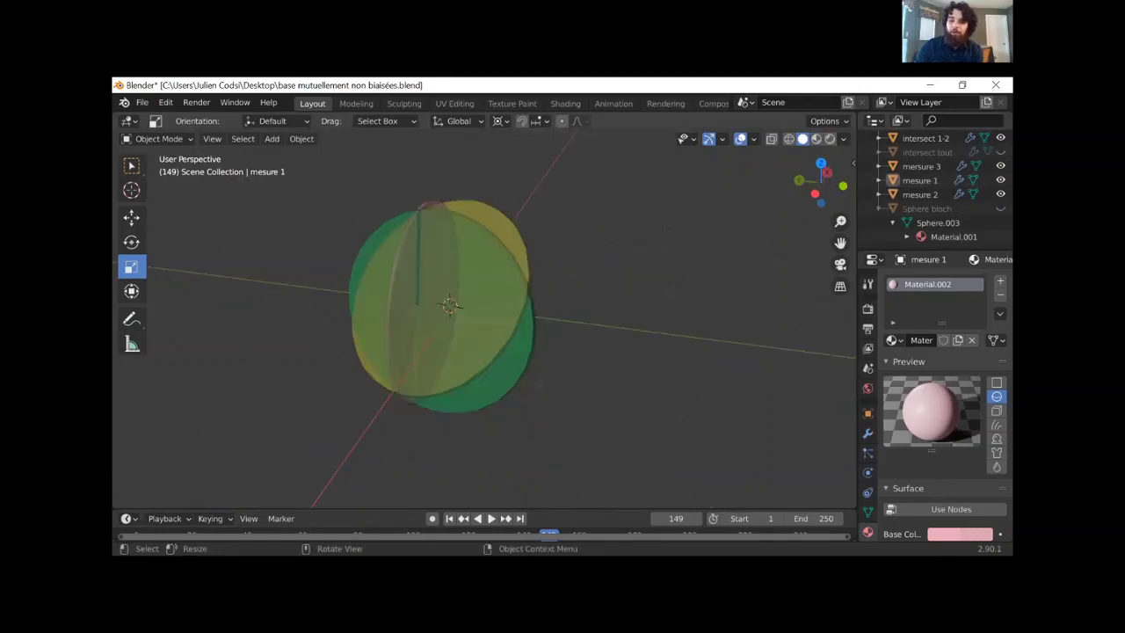
# - Hide the three measurement discs and intersect 1-2 so that only the intersect tout object is shown
pyautogui.keyDown('ctrl'); pyautogui.click(998, 140); pyautogui.keyUp('ctrl')
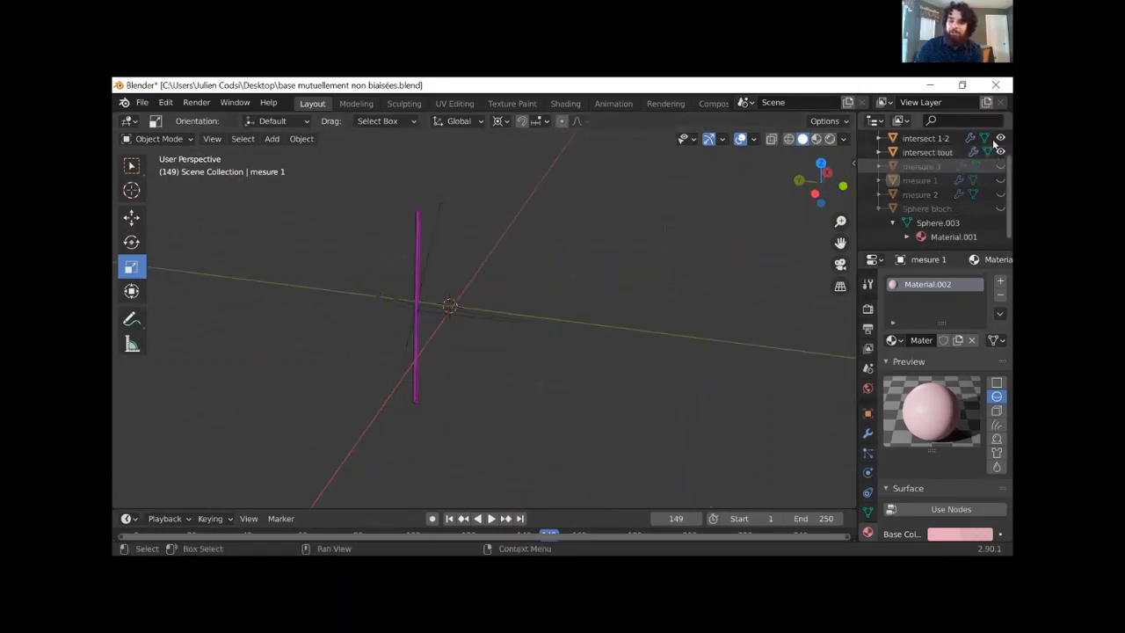
pyautogui.keyDown('ctrl'); pyautogui.click(1000, 152); pyautogui.keyUp('ctrl')
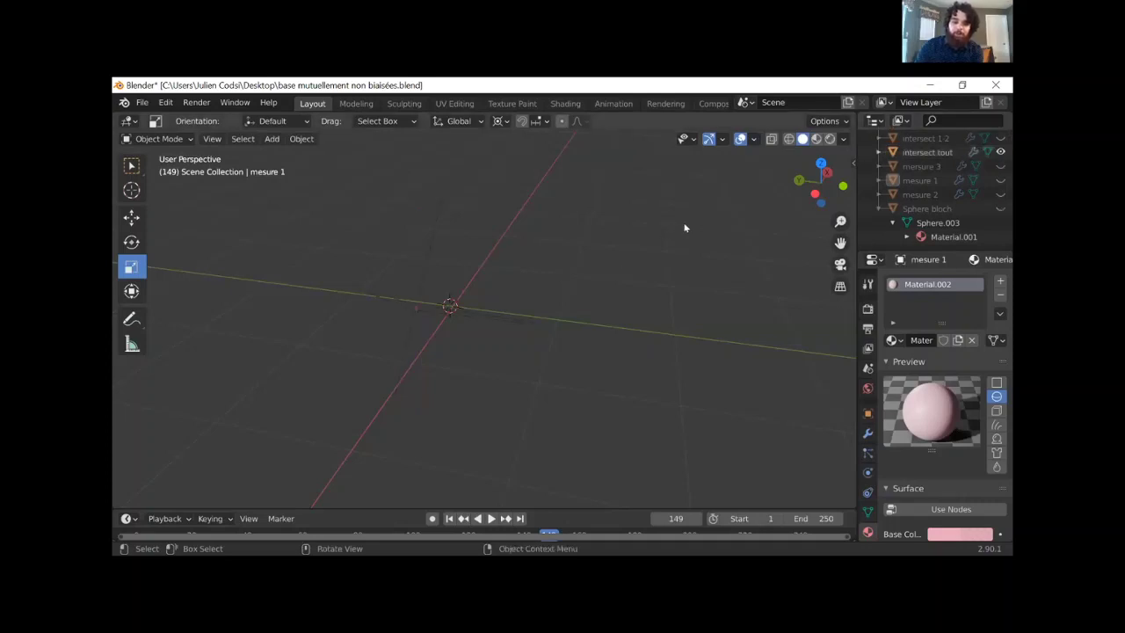
pyautogui.moveTo(623, 231); pyautogui.dragTo(554, 278, button='middle')
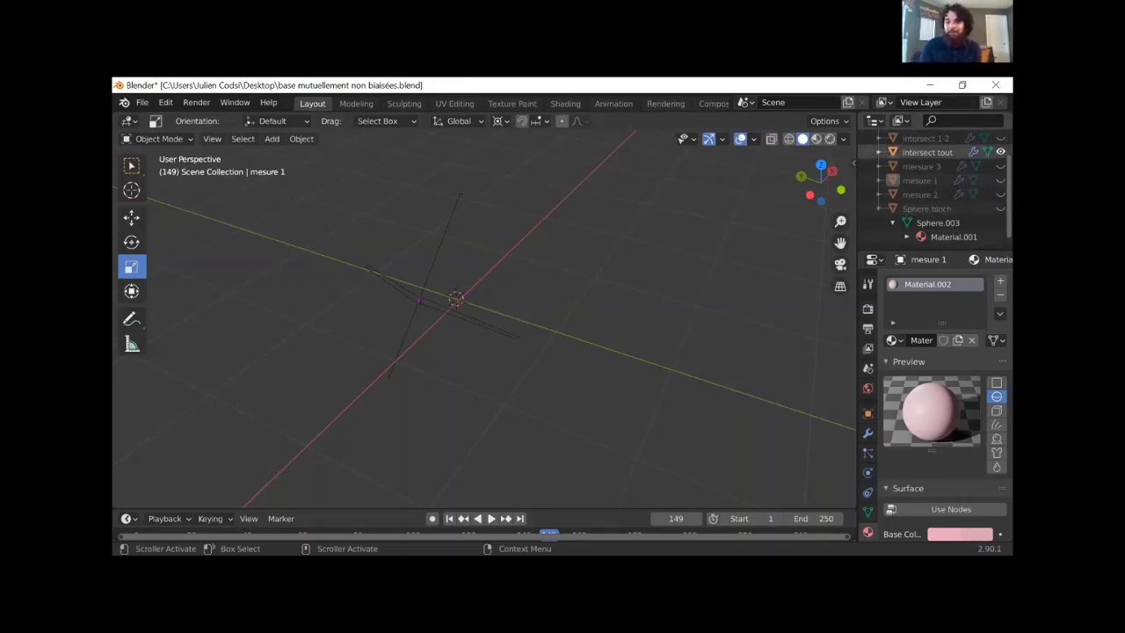
# - Hide intersect tout and show the mersure 3, mesure 1 and mesure 2 discs together from a new angle
pyautogui.click(1000, 152)
pyautogui.click(1000, 166)
pyautogui.click(1000, 180)
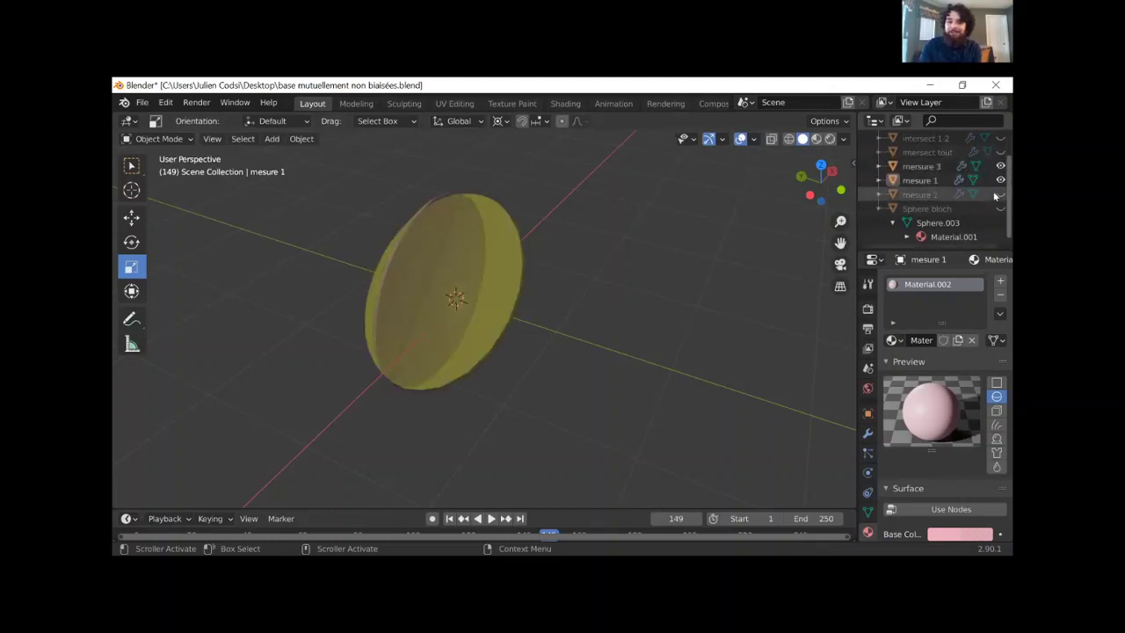
pyautogui.click(999, 195)
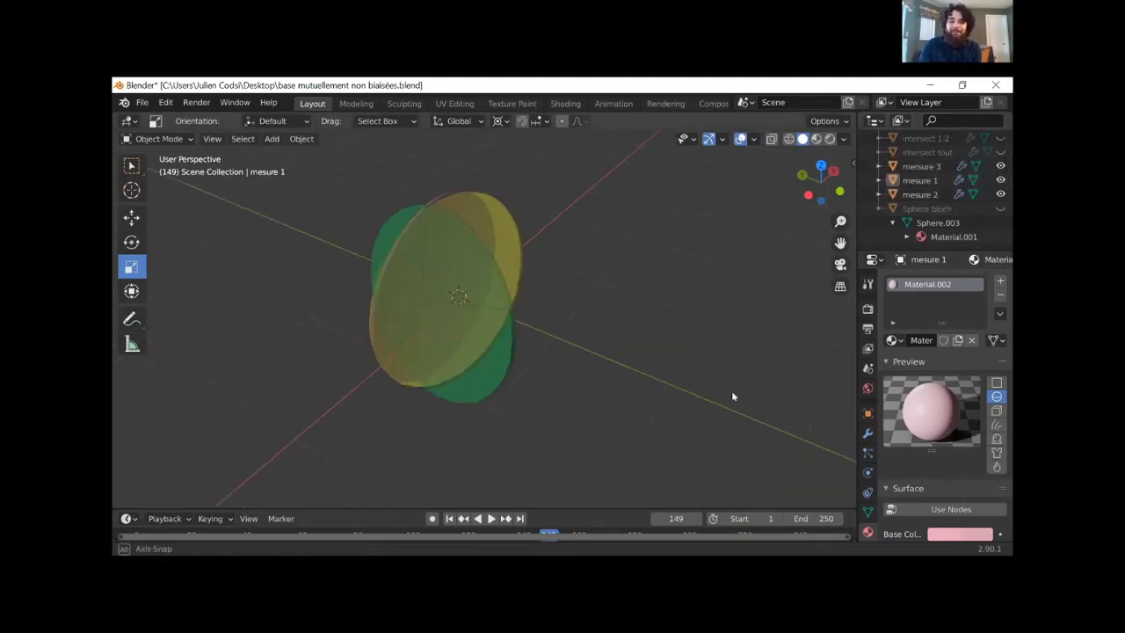
pyautogui.moveTo(731, 390); pyautogui.dragTo(464, 316, button='middle')
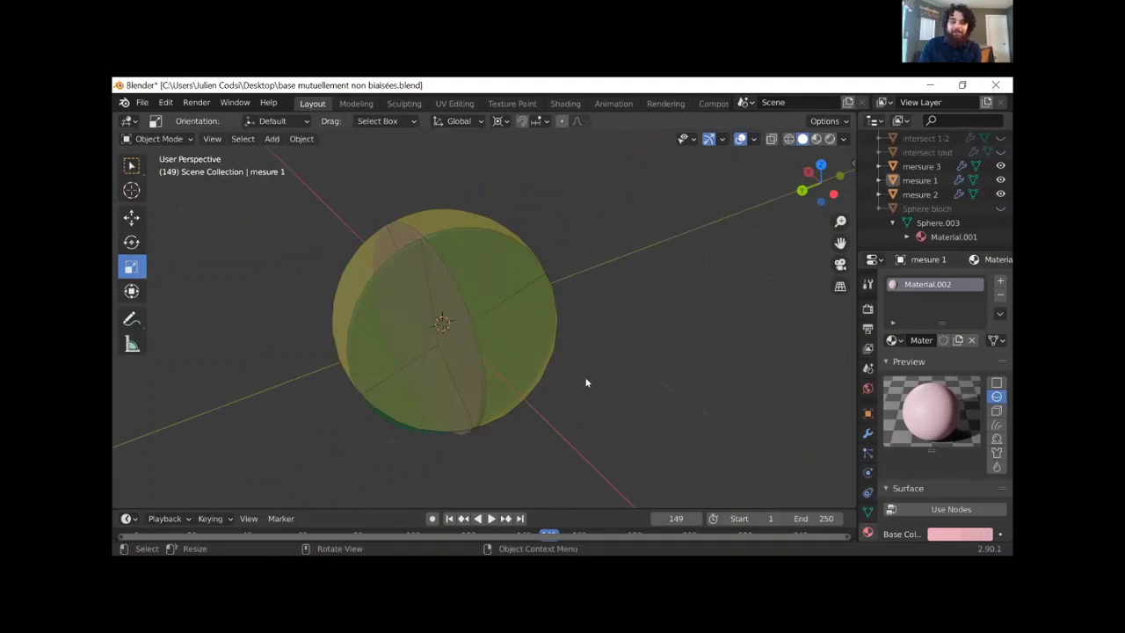
# - Select the mesure 1 disc and scale it up uniformly on all axes
pyautogui.click(418, 405)
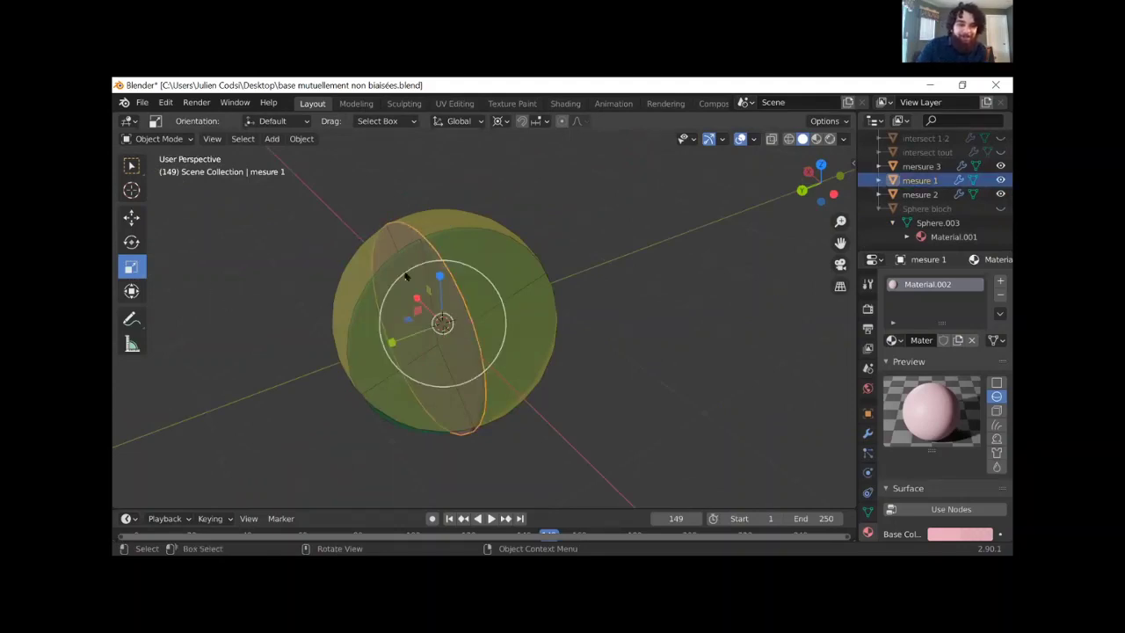
pyautogui.press('KP_2')
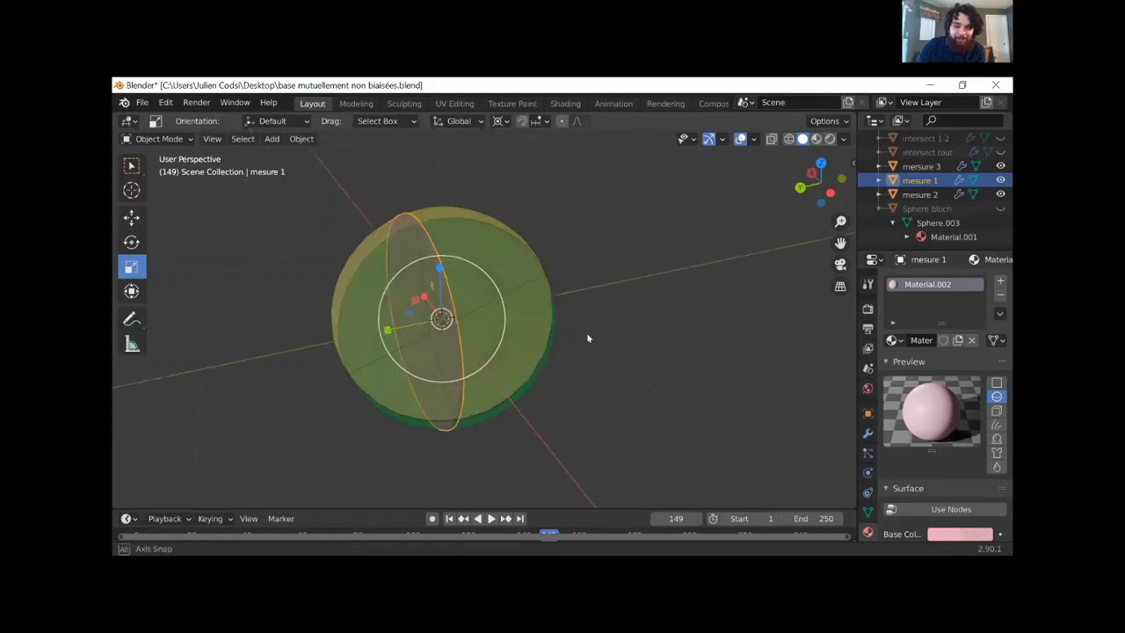
pyautogui.press('KP_2')
pyautogui.press('s')
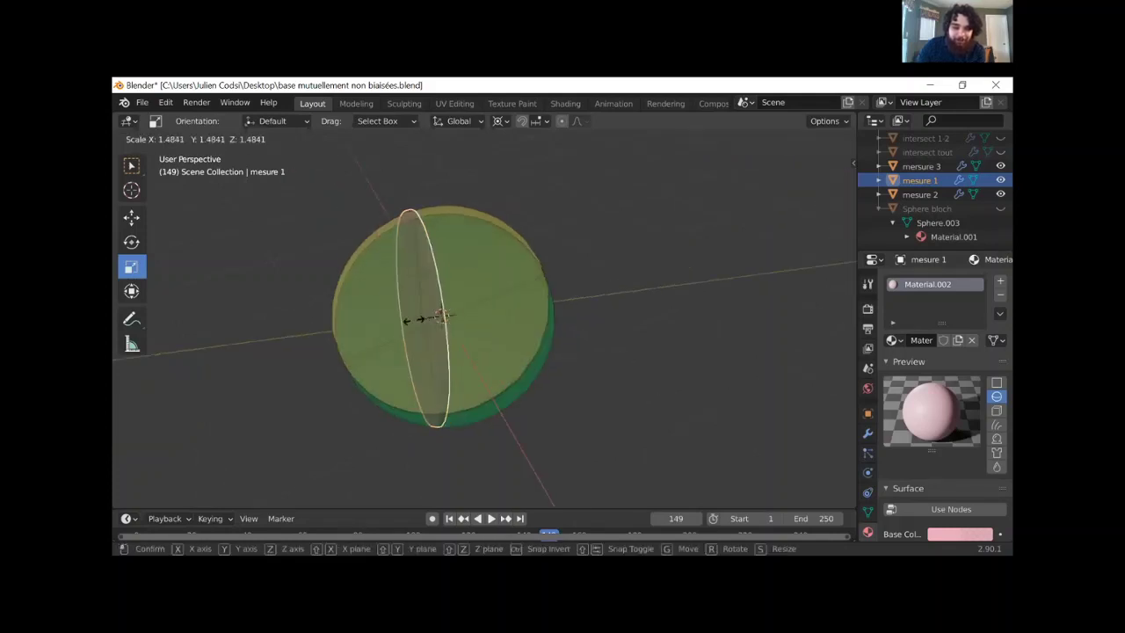
pyautogui.click(311, 386)
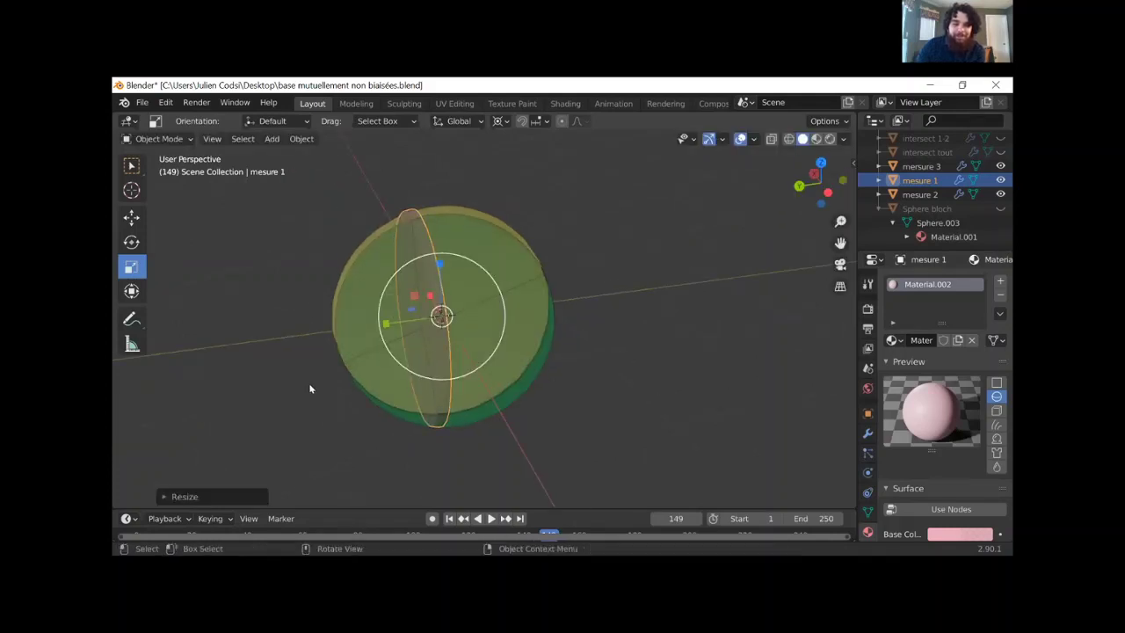
pyautogui.moveTo(395, 396); pyautogui.dragTo(613, 382, button='middle')
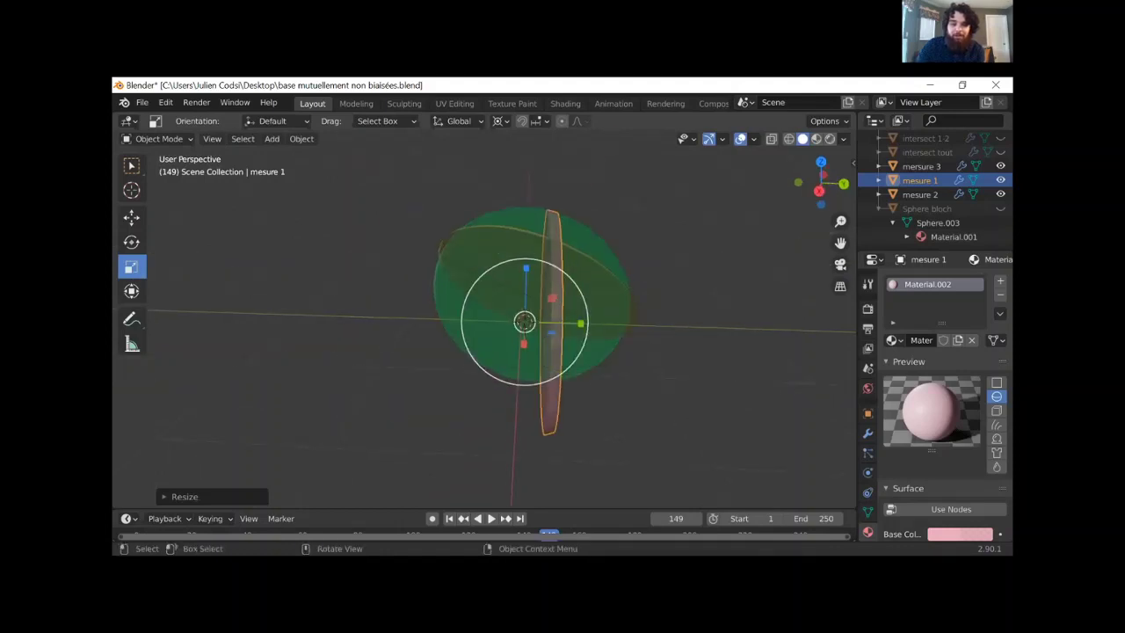
pyautogui.moveTo(555, 324); pyautogui.dragTo(665, 360)
pyautogui.rightClick(743, 384)
pyautogui.click(686, 418)
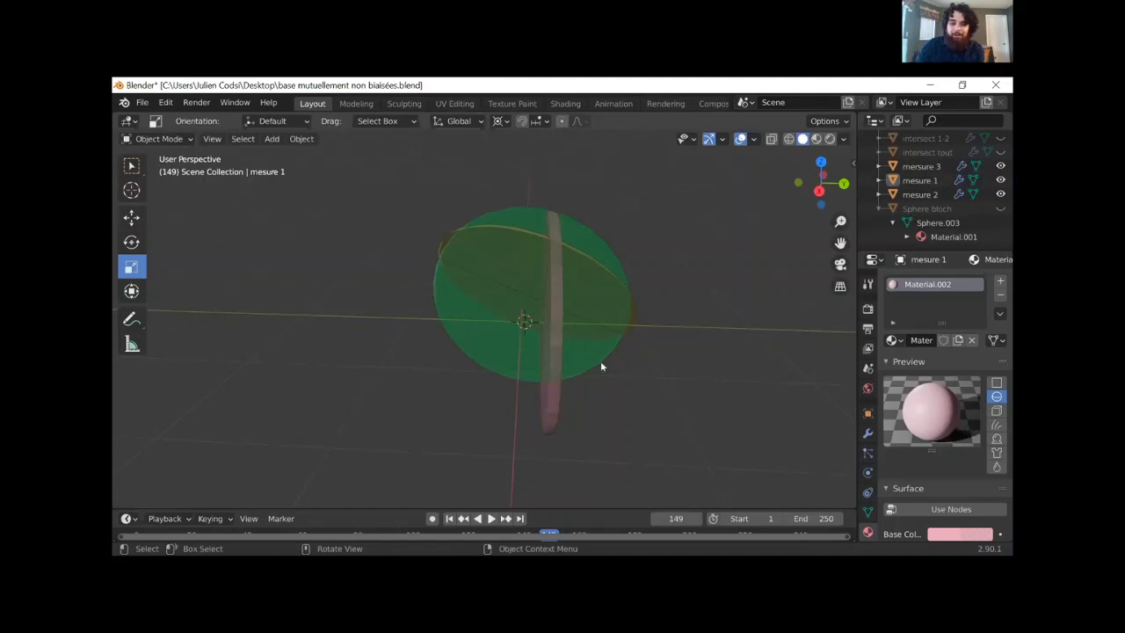
# - Select the mesure 1 disc and try to scale it again
pyautogui.moveTo(601, 367); pyautogui.dragTo(588, 331, button='middle')
pyautogui.click(590, 334)
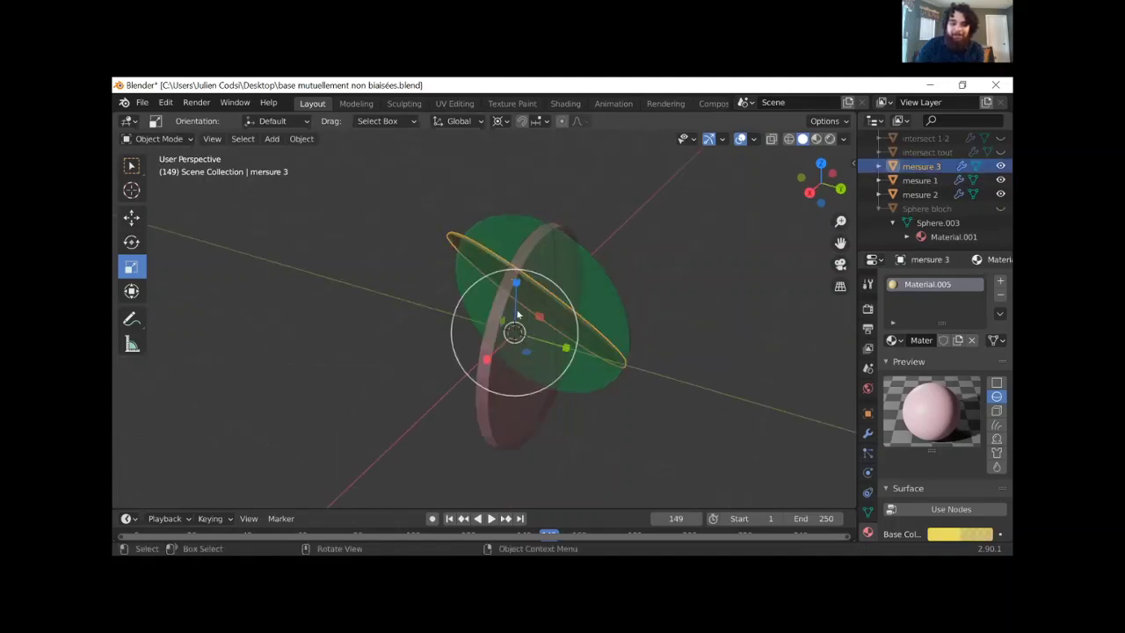
pyautogui.click(515, 281)
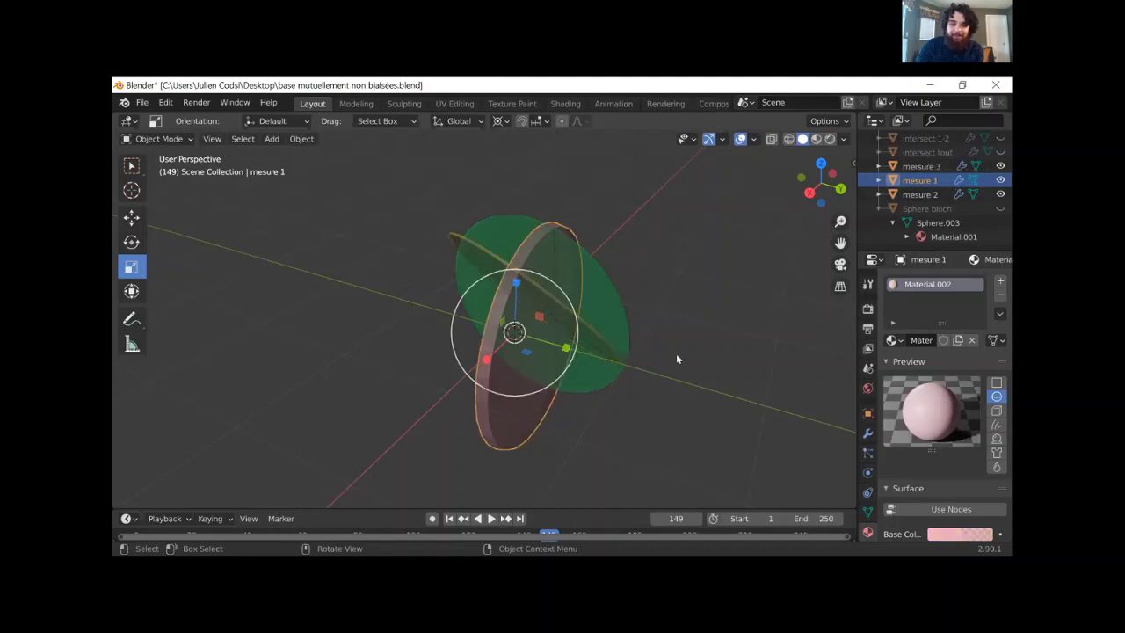
pyautogui.moveTo(539, 370); pyautogui.dragTo(564, 379, button='middle')
pyautogui.click(503, 349)
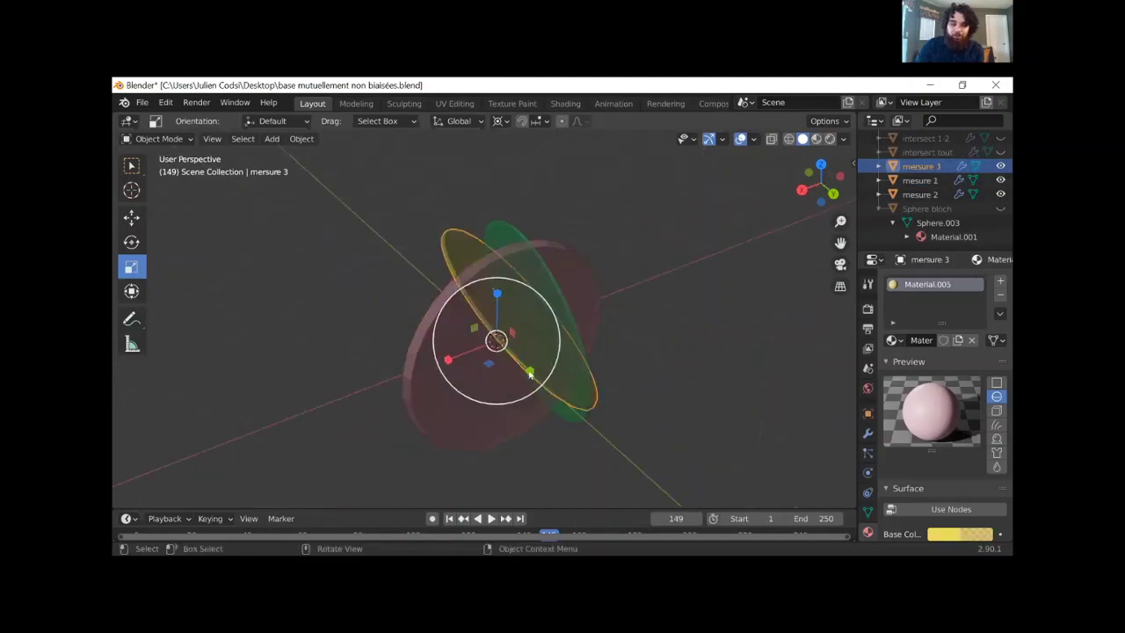
pyautogui.click(499, 347)
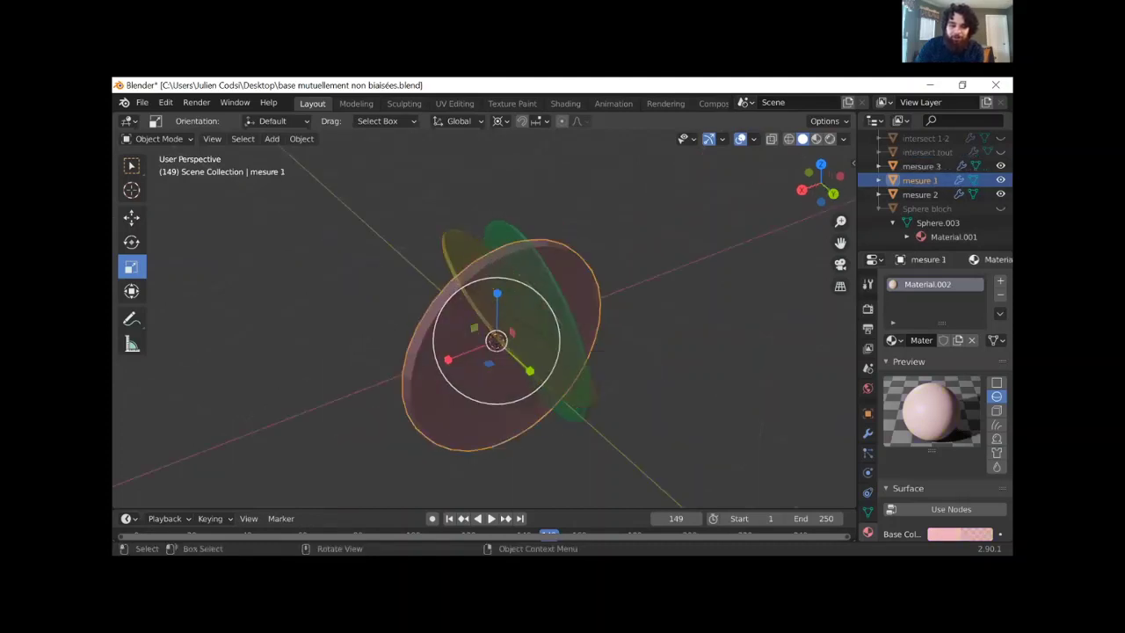
pyautogui.press('s')
pyautogui.click(495, 347)
pyautogui.moveTo(495, 343)
pyautogui.mouseDown()
pyautogui.moveTo(490, 354)
pyautogui.moveTo(506, 352)
pyautogui.moveTo(498, 343)
pyautogui.mouseUp()
# - Thicken the mesure 2 disc slightly and the mersure 3 disc by scaling each along the X axis, and deselect
pyautogui.click(592, 372)
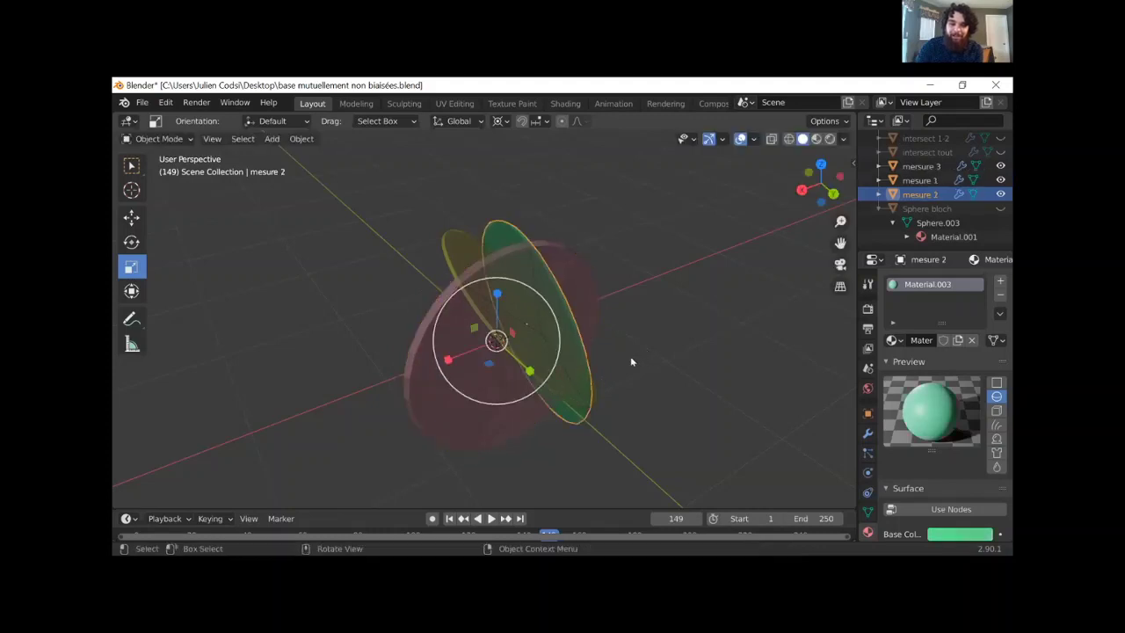
pyautogui.moveTo(486, 346); pyautogui.dragTo(452, 251)
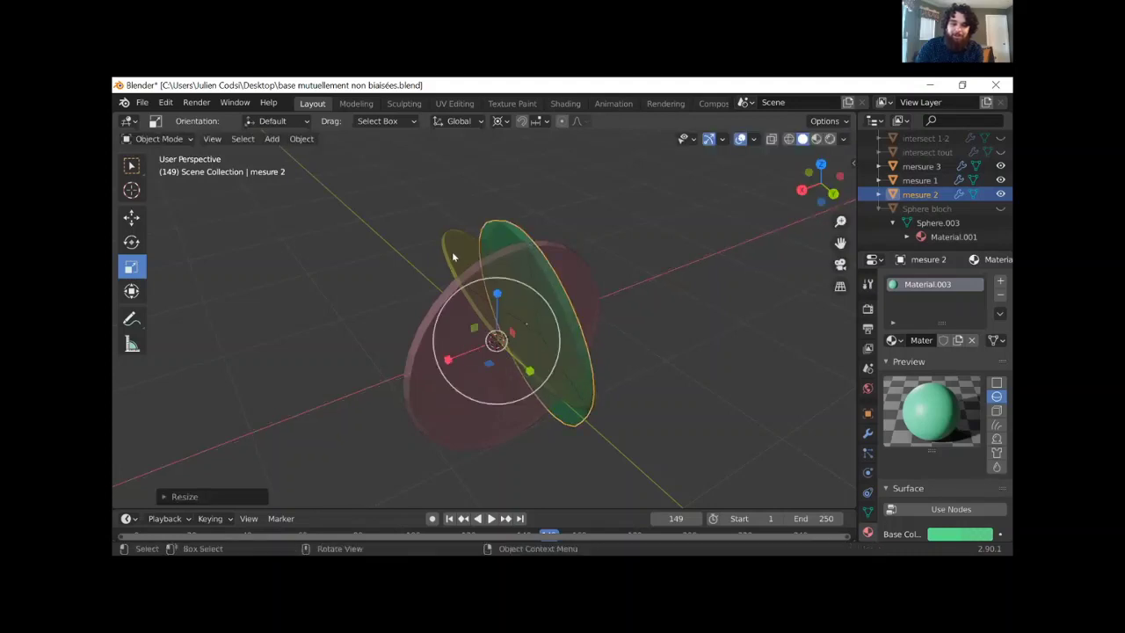
pyautogui.click(451, 252)
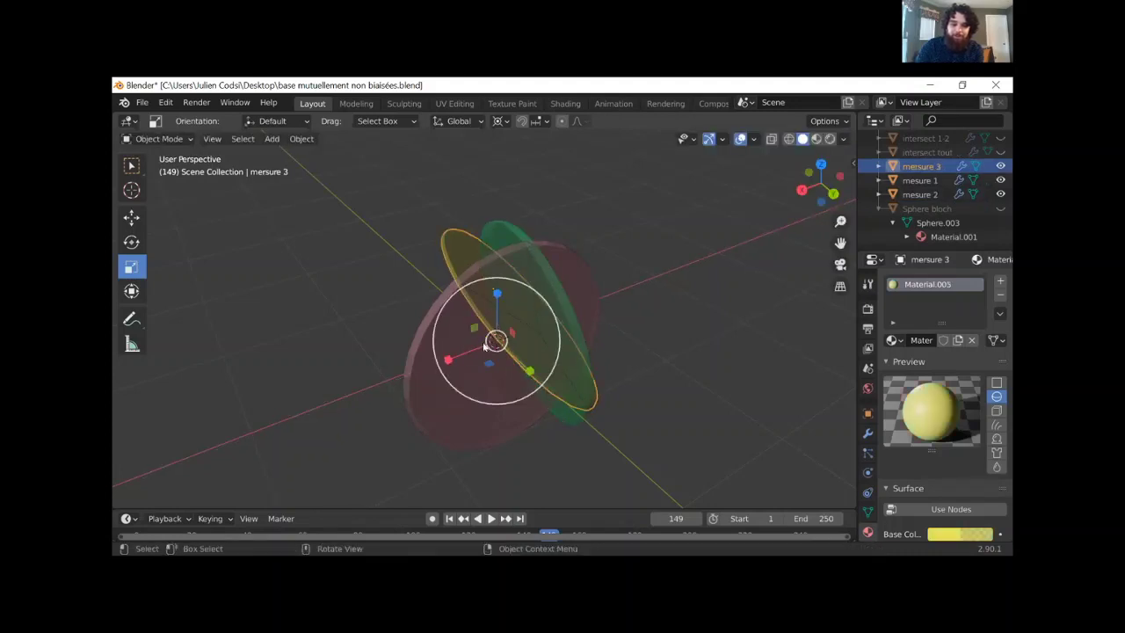
pyautogui.moveTo(485, 346); pyautogui.dragTo(439, 367)
pyautogui.click(685, 378)
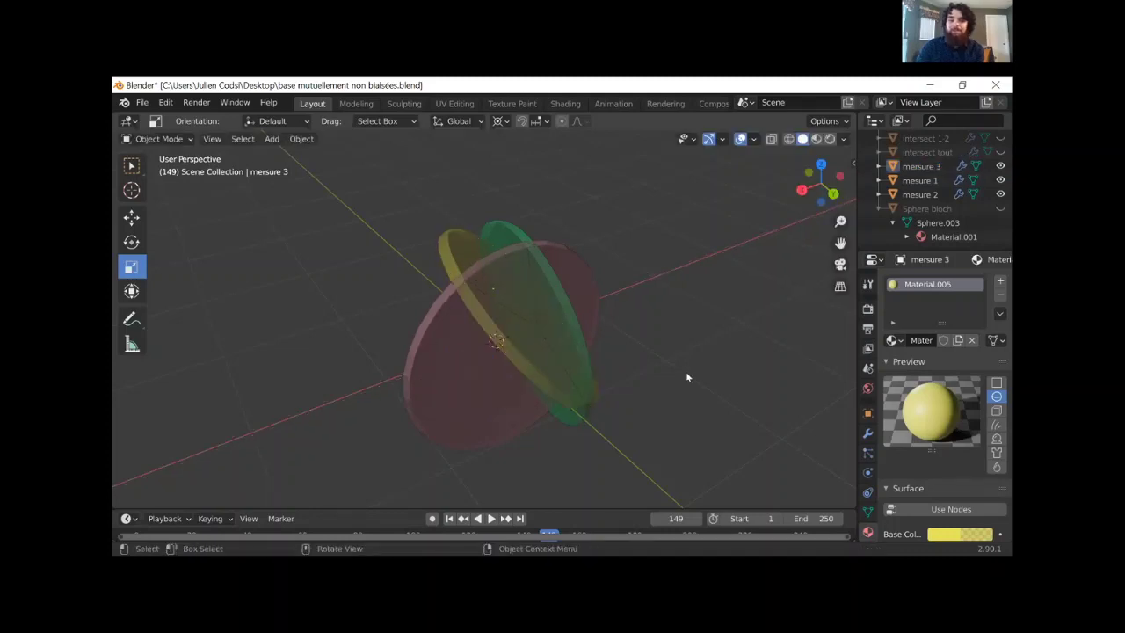
# - Show intersect tout and hide the mersure 3, mesure 1 and mesure 2 discs to view the common intersection alone
pyautogui.moveTo(609, 371)
pyautogui.mouseDown(button='middle')
pyautogui.moveTo(595, 379)
pyautogui.moveTo(609, 375)
pyautogui.mouseUp(button='middle')
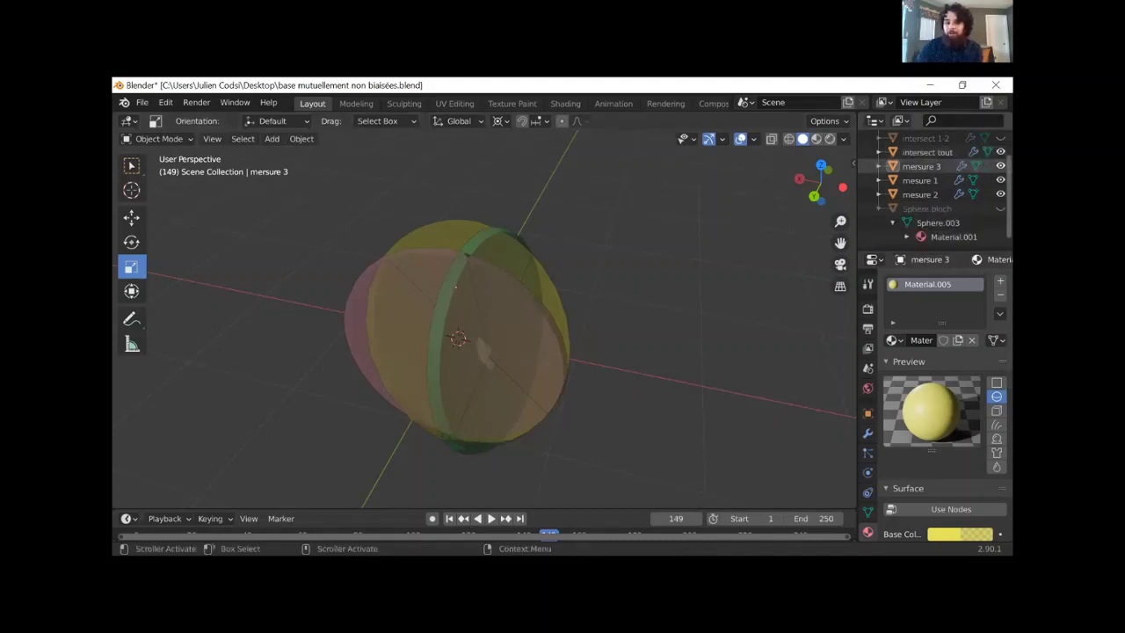
pyautogui.click(999, 166)
pyautogui.moveTo(1000, 180); pyautogui.dragTo(1000, 194)
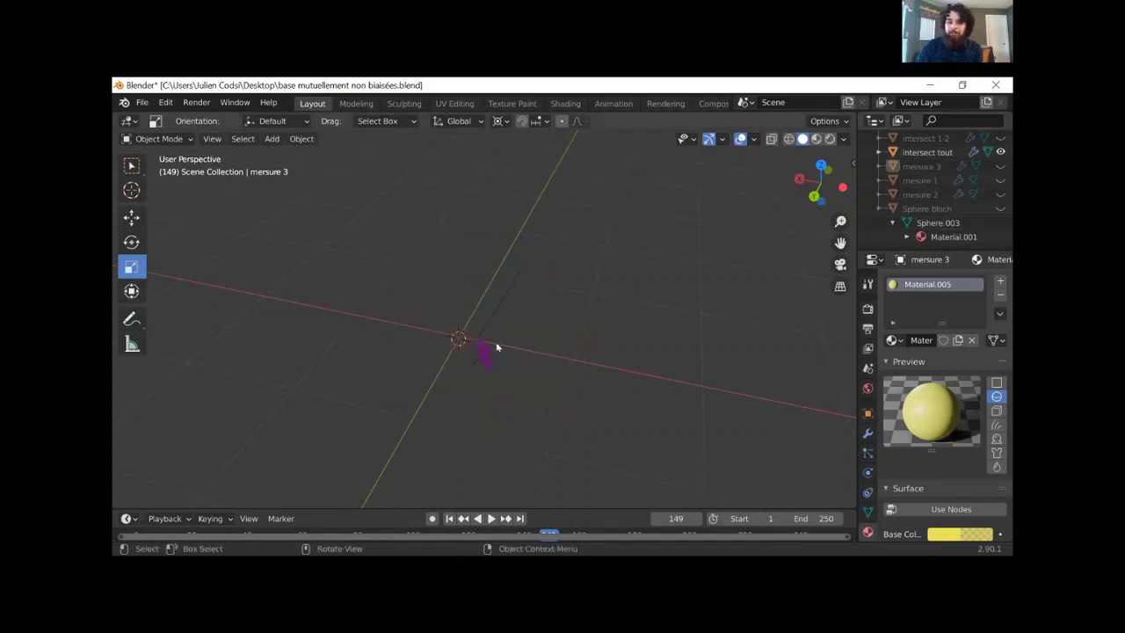
pyautogui.moveTo(534, 322); pyautogui.dragTo(574, 285, button='middle')
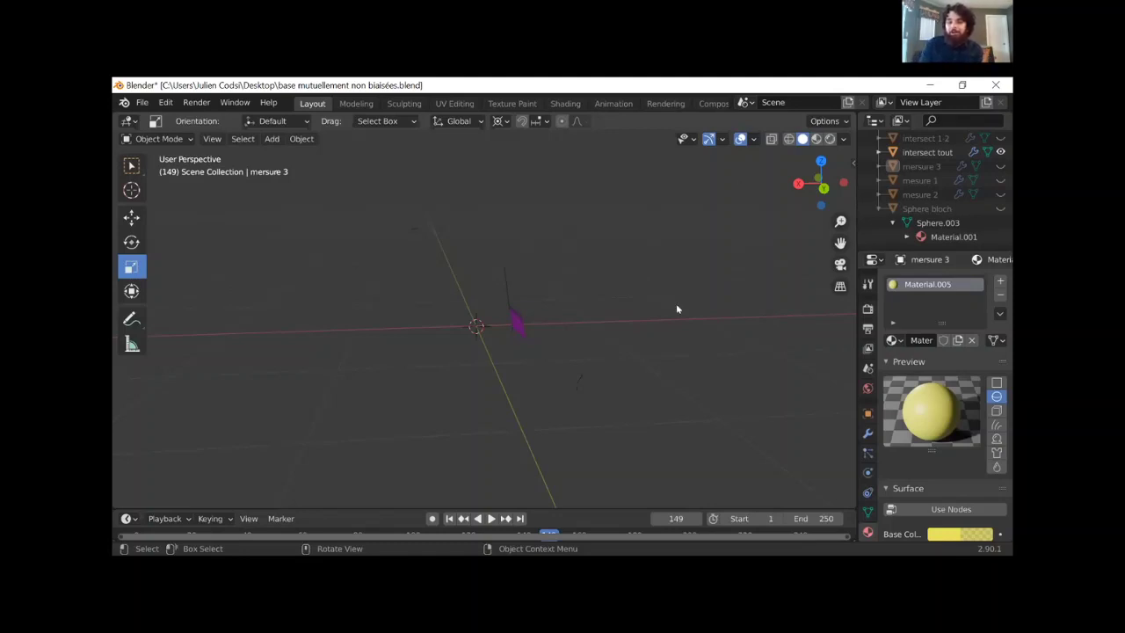
# - Show the mersure 3, mesure 1 and mesure 2 discs again with intersect tout and view them from several angles
pyautogui.click(1000, 166)
pyautogui.click(1000, 180)
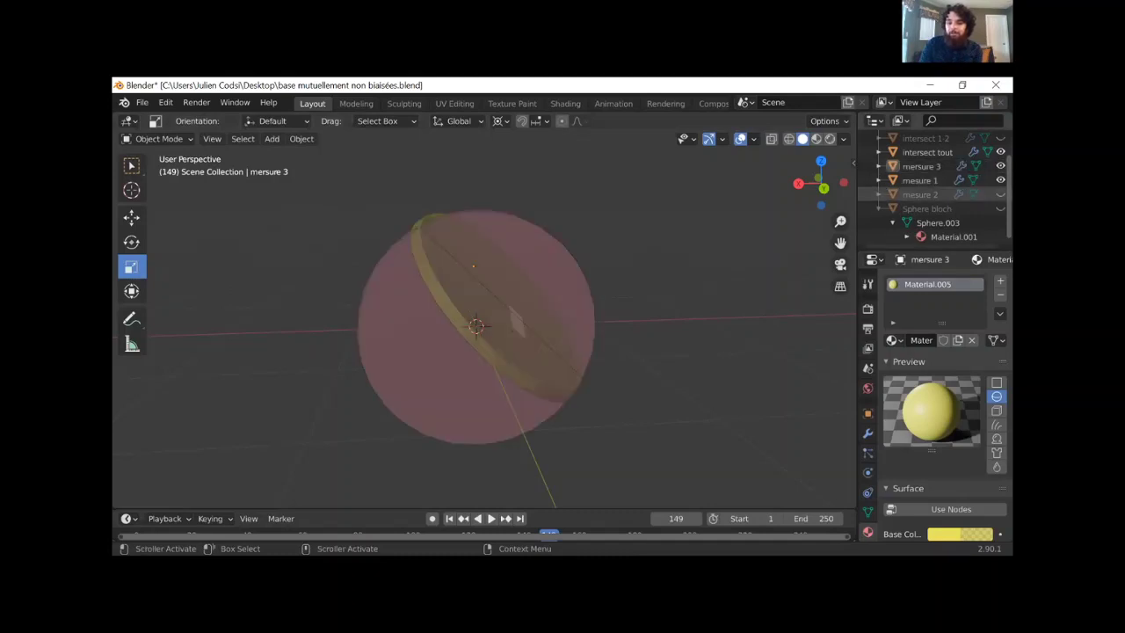
pyautogui.click(1000, 194)
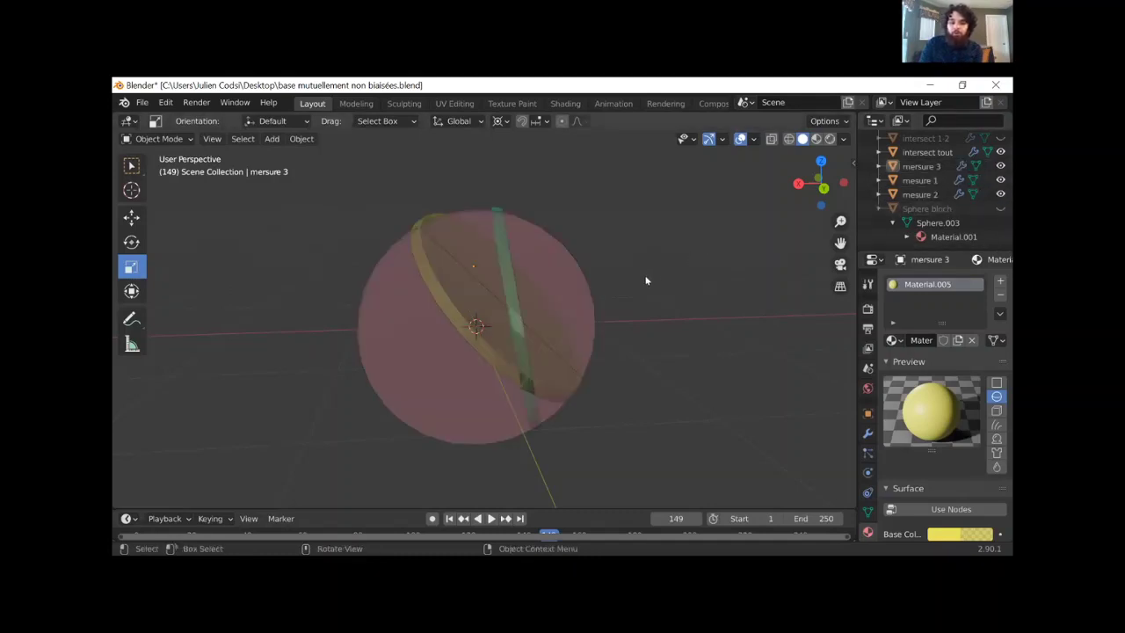
pyautogui.moveTo(646, 280); pyautogui.dragTo(607, 291, button='middle')
pyautogui.moveTo(527, 296); pyautogui.dragTo(359, 292, button='middle')
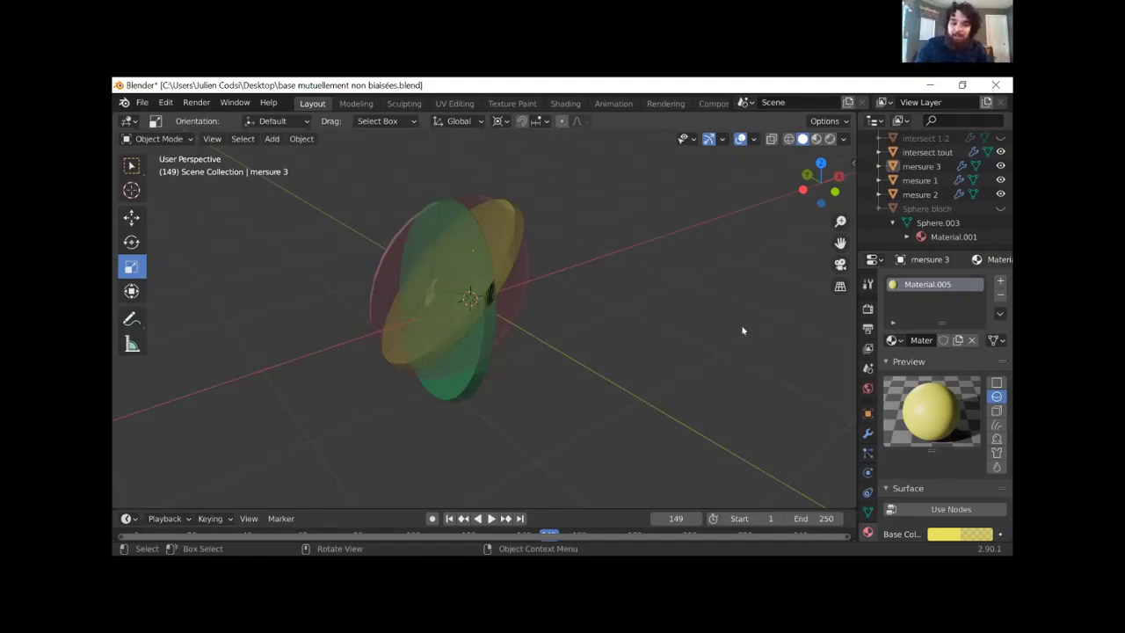
pyautogui.moveTo(741, 326); pyautogui.dragTo(422, 347, button='middle')
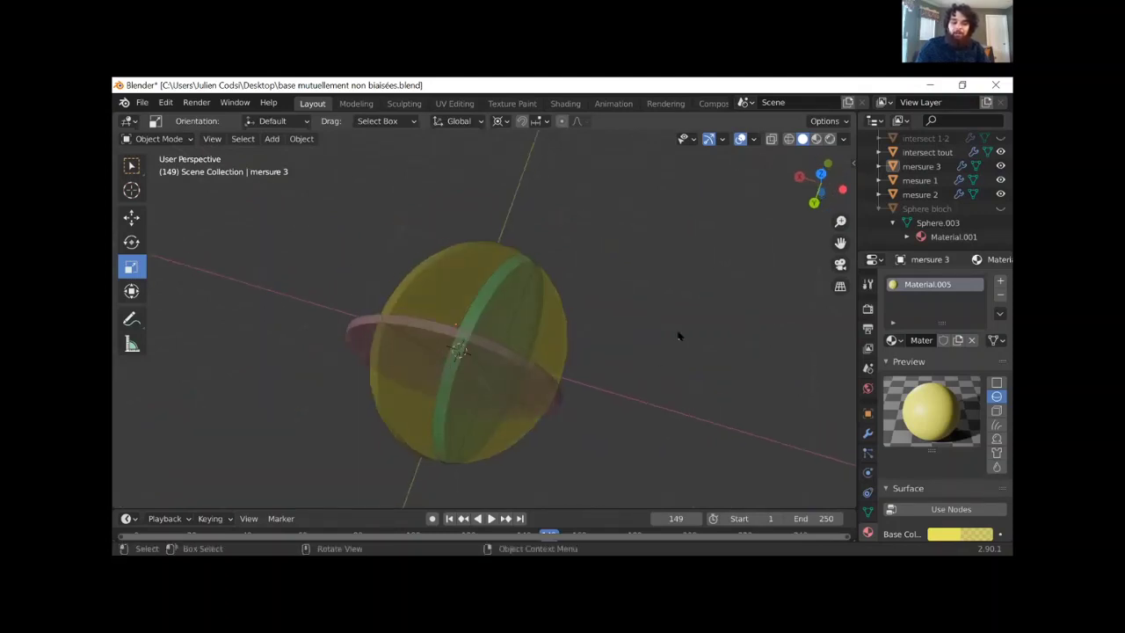
pyautogui.moveTo(705, 258); pyautogui.dragTo(464, 220, button='middle')
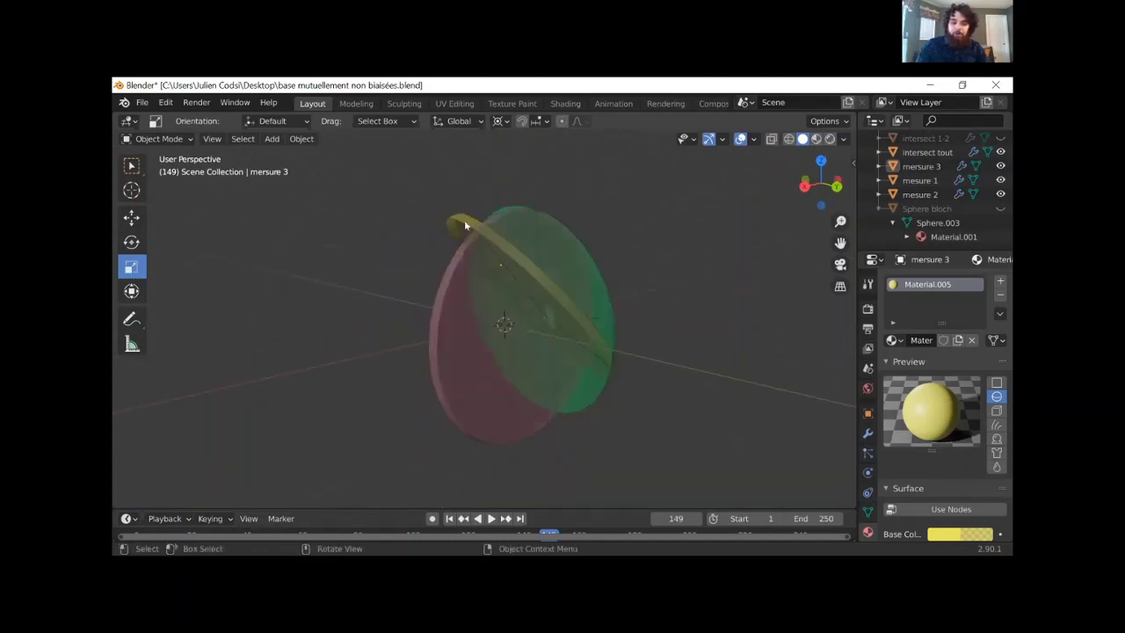
# - Select the mersure 3 disc and rotate it closer to horizontal, refining its tilt with free trackball rotations
pyautogui.click(464, 226)
pyautogui.click(131, 242)
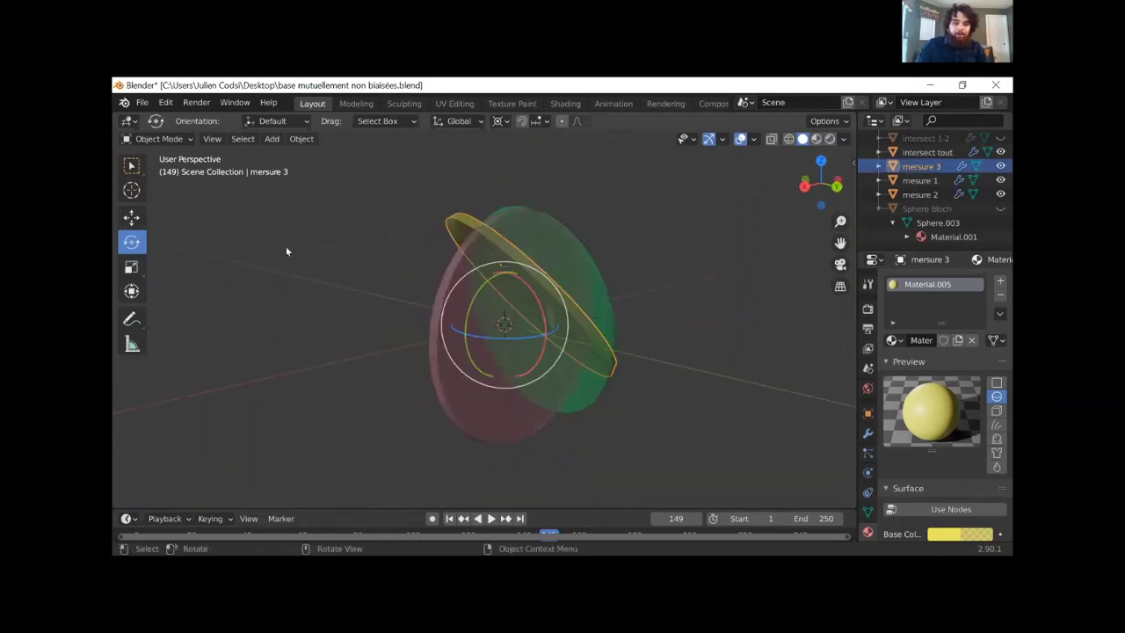
pyautogui.moveTo(496, 277); pyautogui.dragTo(497, 318)
pyautogui.press('r')
pyautogui.press('r')
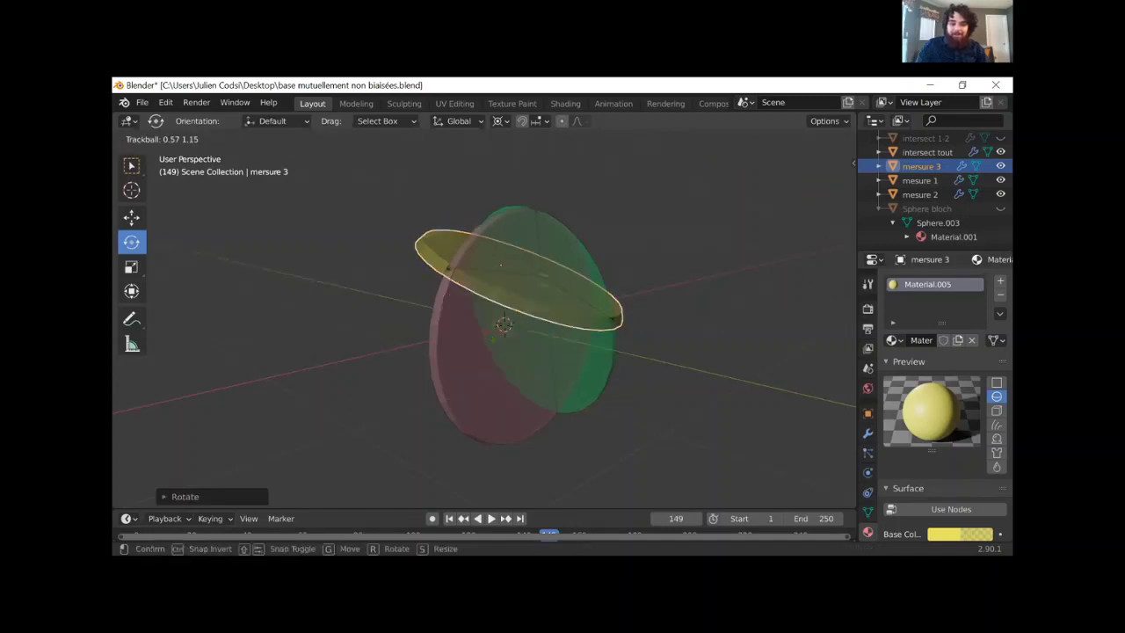
pyautogui.click(520, 353)
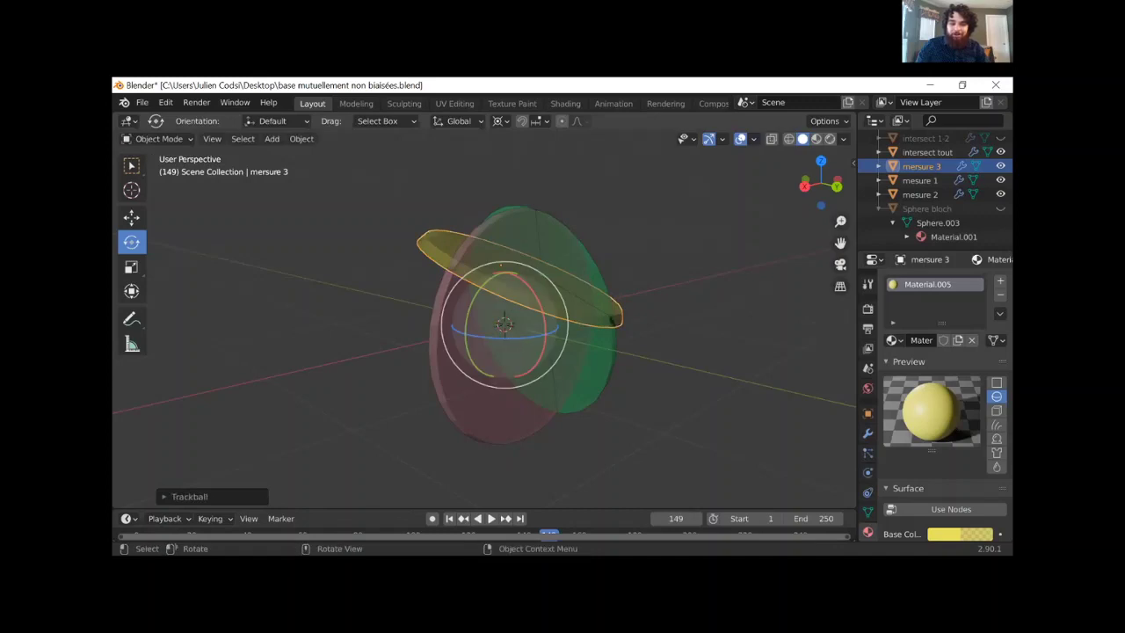
pyautogui.press('r')
pyautogui.press('r')
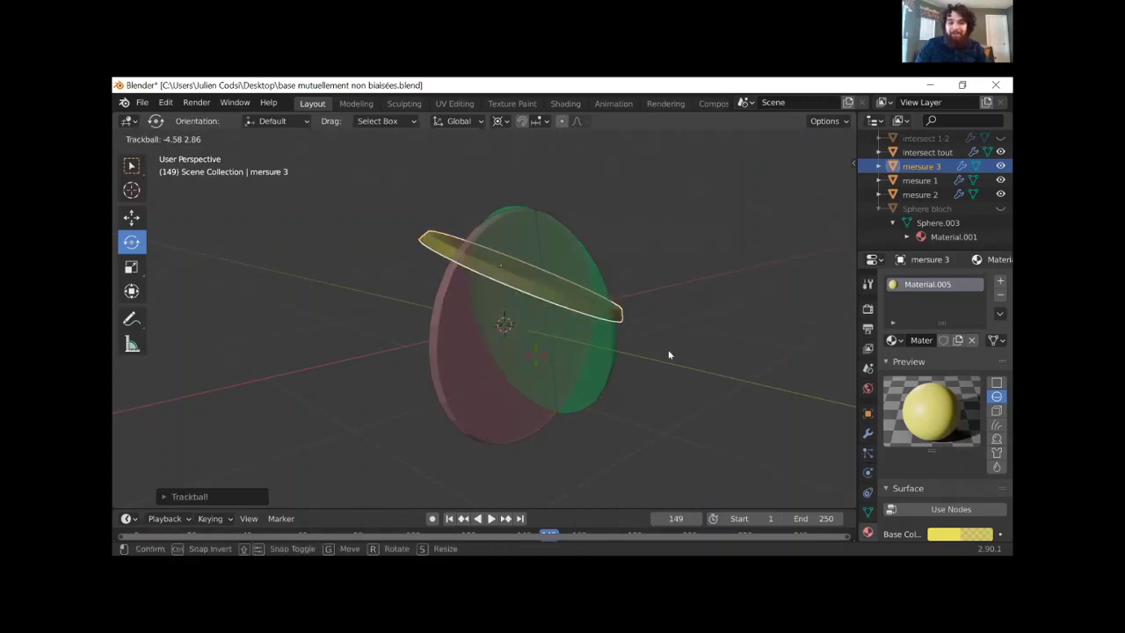
pyautogui.click(527, 369)
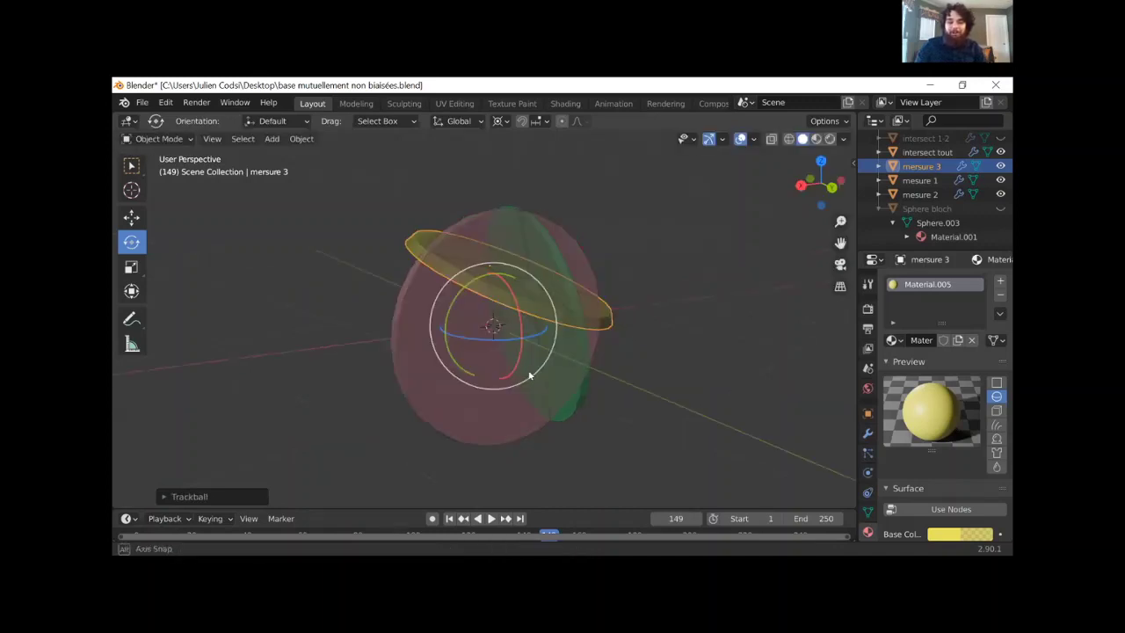
# - Select the mesure 2 disc and view the rearranged discs from the other side
pyautogui.moveTo(529, 376); pyautogui.dragTo(522, 352, button='middle')
pyautogui.click(543, 355)
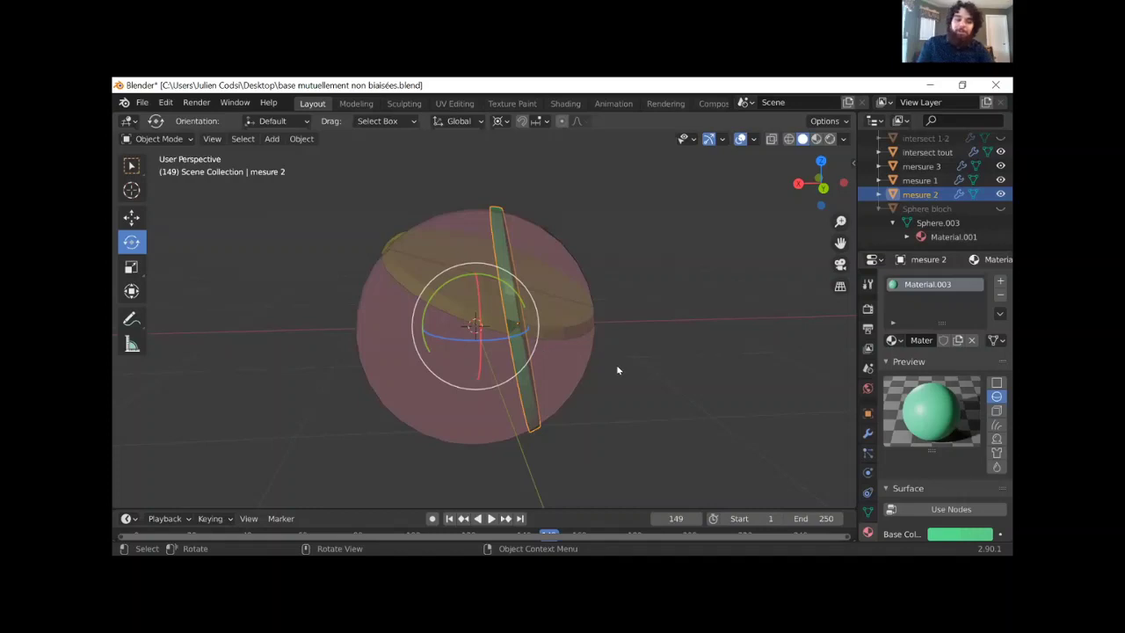
pyautogui.moveTo(309, 354); pyautogui.dragTo(626, 383, button='middle')
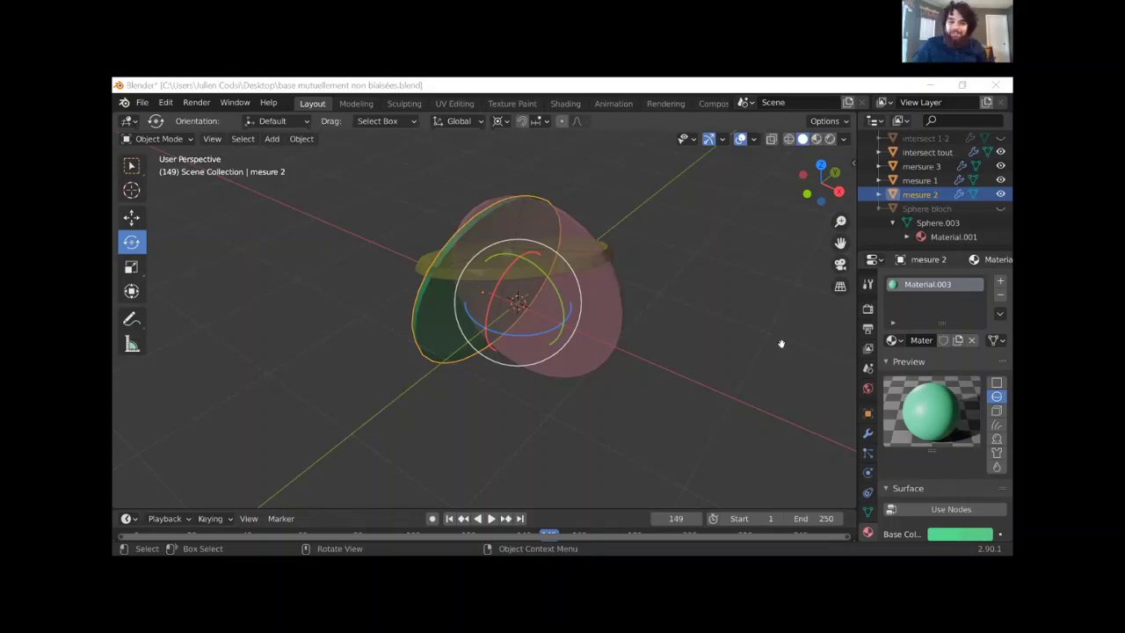
# - Switch past the slides to Microsoft Whiteboard and write the sum Σ r_k² near the upper edge of the blank board
pyautogui.hotkey('alt', 'Tab')
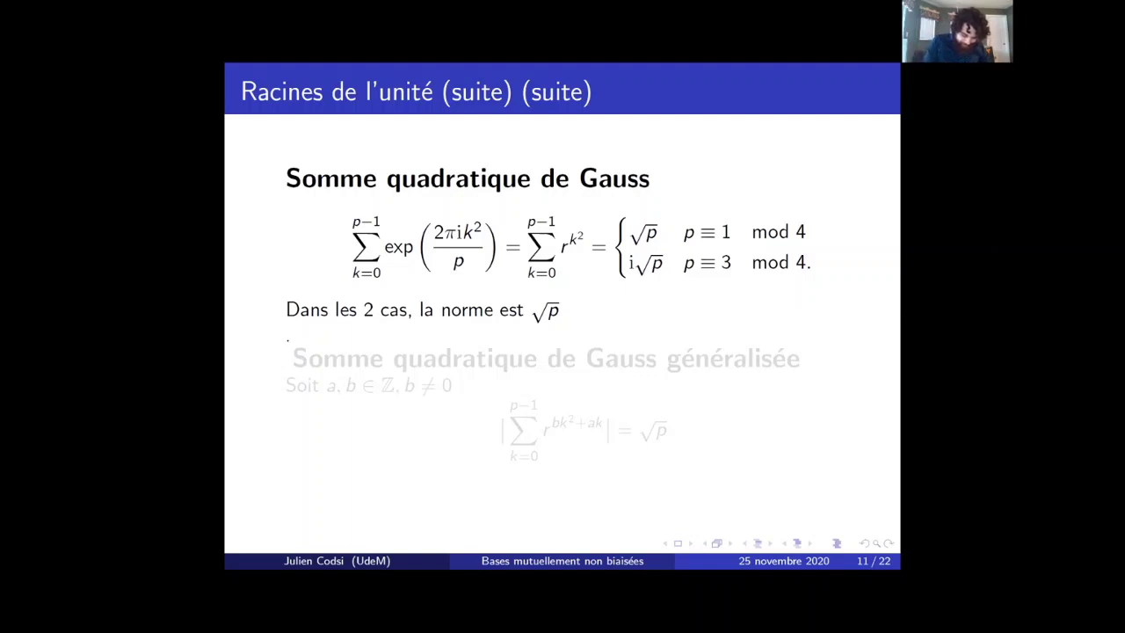
pyautogui.press('b')
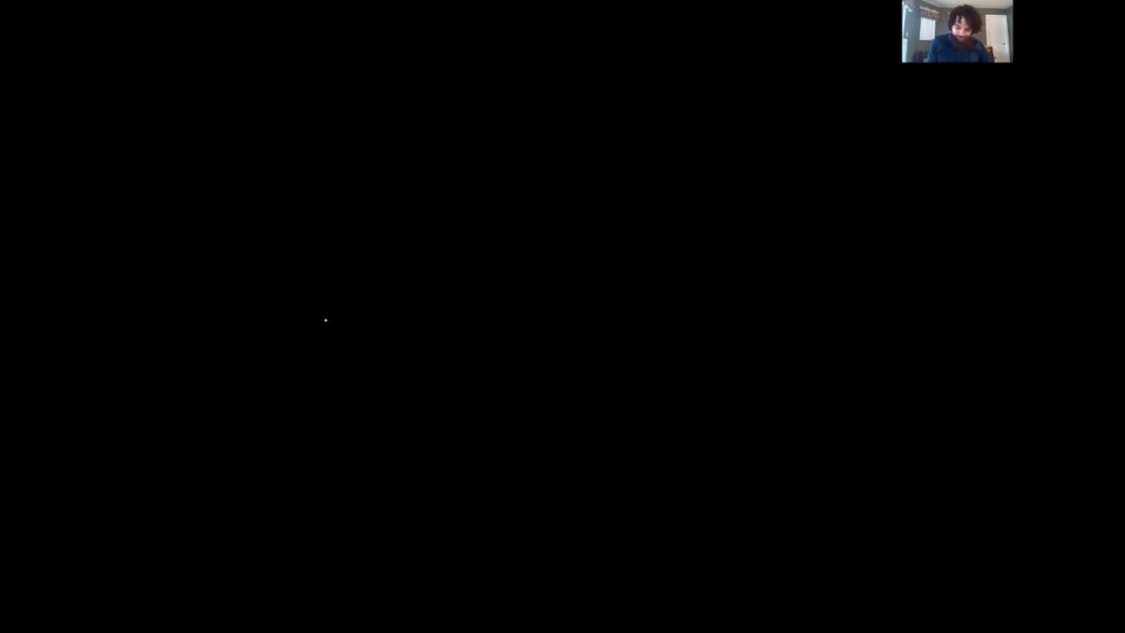
pyautogui.hotkey('alt', 'Tab')
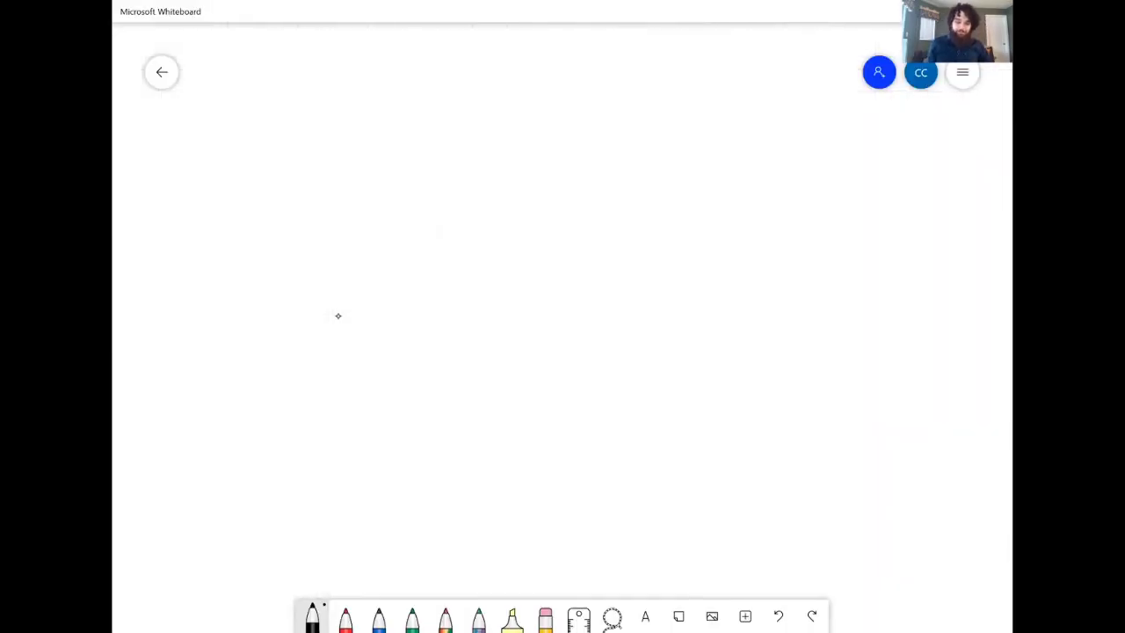
pyautogui.moveTo(251, 103)
pyautogui.mouseDown()
pyautogui.moveTo(276, 102)
pyautogui.moveTo(263, 114)
pyautogui.moveTo(276, 130)
pyautogui.moveTo(308, 114)
pyautogui.moveTo(313, 143)
pyautogui.mouseUp()
pyautogui.moveTo(314, 84); pyautogui.dragTo(322, 95)
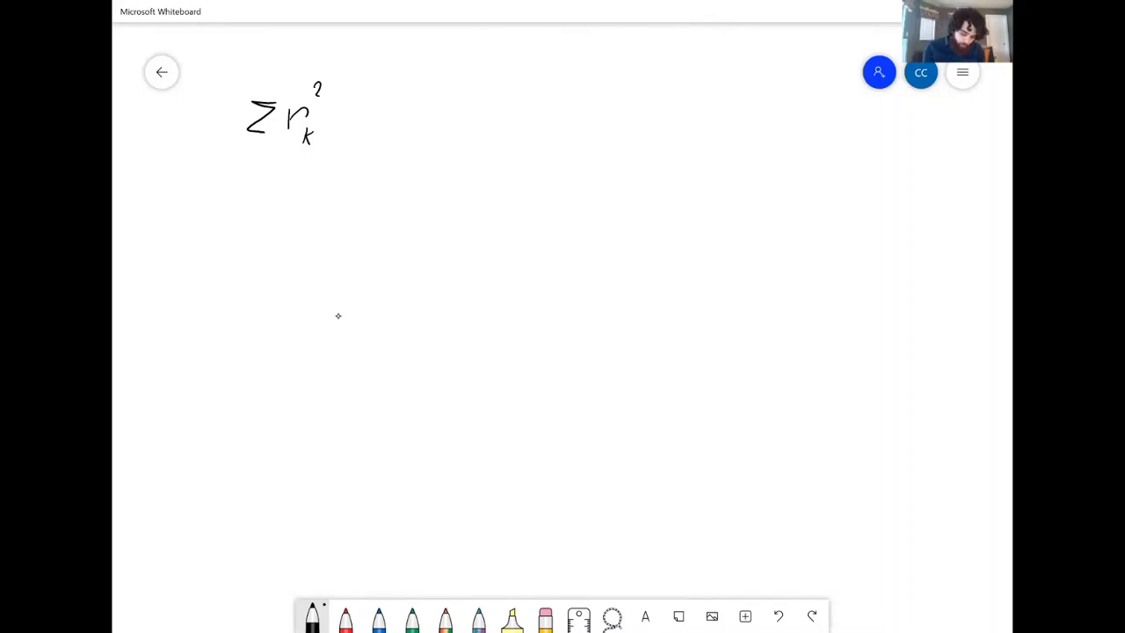
# - Write the table's column headings r_0, r_1, r_2, …, r_p in a row below the sum
pyautogui.moveTo(382, 208)
pyautogui.mouseDown()
pyautogui.moveTo(401, 202)
pyautogui.moveTo(383, 218)
pyautogui.moveTo(460, 196)
pyautogui.moveTo(445, 215)
pyautogui.mouseUp()
pyautogui.moveTo(462, 215)
pyautogui.mouseDown()
pyautogui.moveTo(464, 225)
pyautogui.moveTo(527, 194)
pyautogui.moveTo(512, 209)
pyautogui.mouseUp()
pyautogui.moveTo(527, 203); pyautogui.dragTo(530, 210)
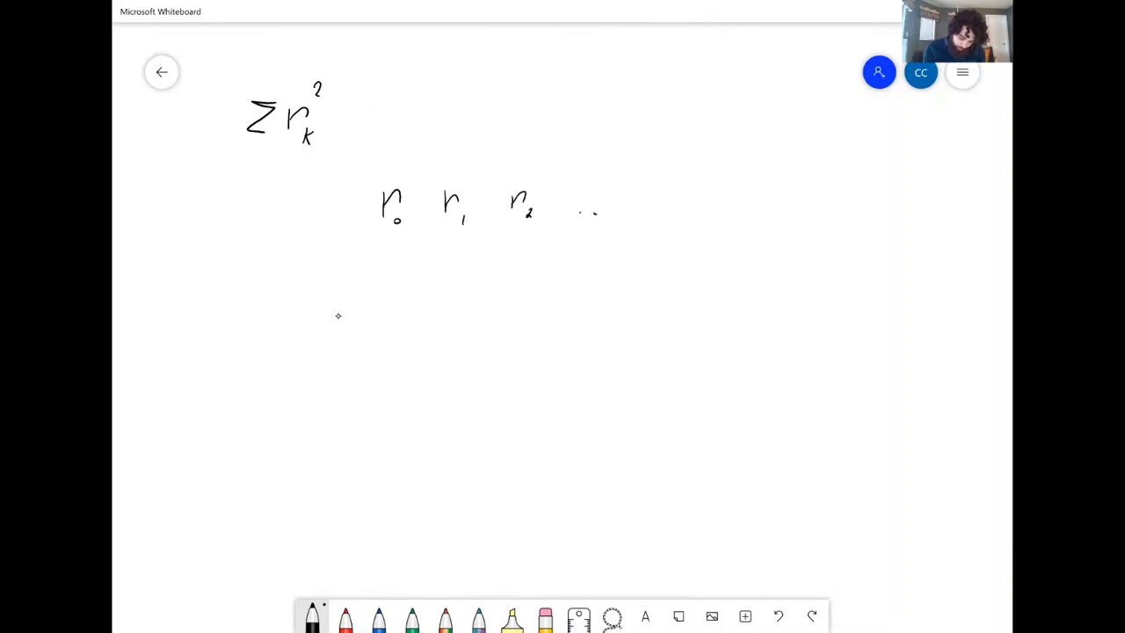
pyautogui.moveTo(652, 188); pyautogui.dragTo(669, 183)
pyautogui.moveTo(651, 180); pyautogui.dragTo(666, 217)
pyautogui.moveTo(663, 203); pyautogui.dragTo(672, 201)
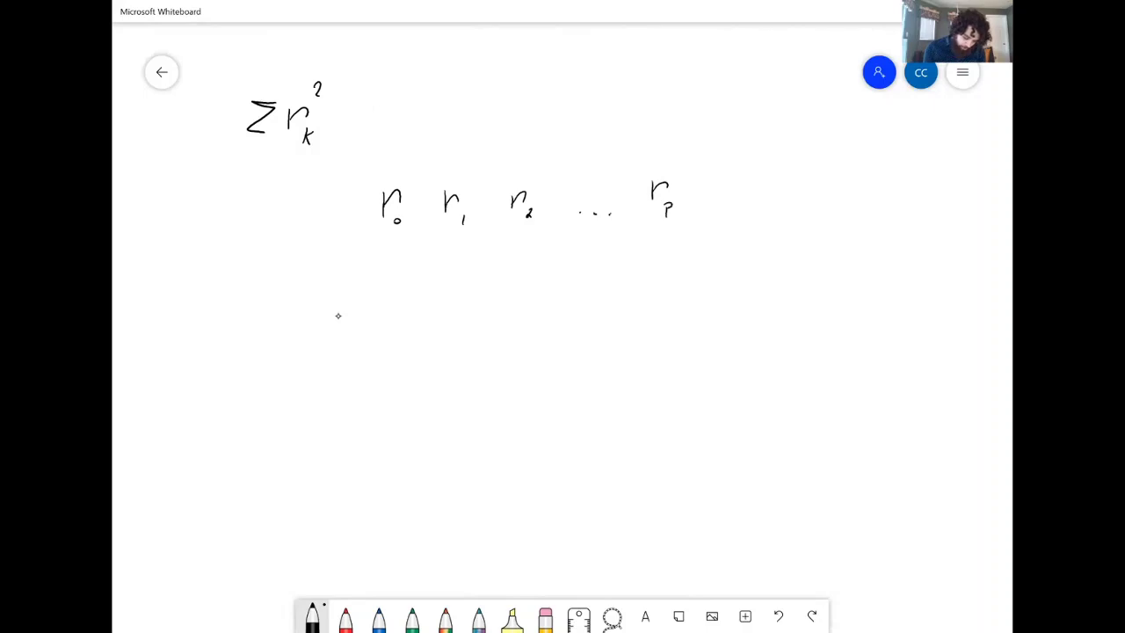
# - Write the table's row headings r_0, r_1, a vertical ellipsis and r_p down the side
pyautogui.moveTo(334, 251); pyautogui.dragTo(351, 242)
pyautogui.moveTo(333, 245)
pyautogui.mouseDown()
pyautogui.moveTo(349, 290)
pyautogui.moveTo(333, 309)
pyautogui.mouseUp()
pyautogui.moveTo(349, 308); pyautogui.dragTo(349, 317)
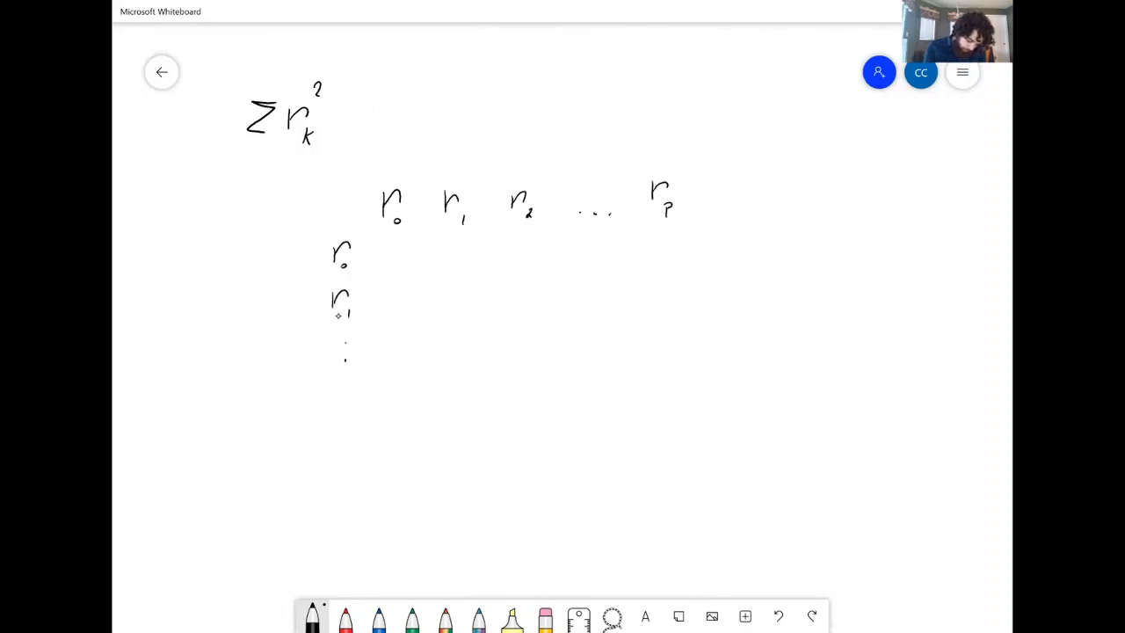
pyautogui.moveTo(337, 425)
pyautogui.mouseDown()
pyautogui.moveTo(352, 416)
pyautogui.moveTo(336, 435)
pyautogui.mouseUp()
pyautogui.moveTo(350, 442); pyautogui.dragTo(350, 448)
# - Draw the table's vertical line and a horizontal line beneath the column headings, replacing the short horizontal one with one reaching past r_p
pyautogui.moveTo(367, 218); pyautogui.dragTo(388, 526)
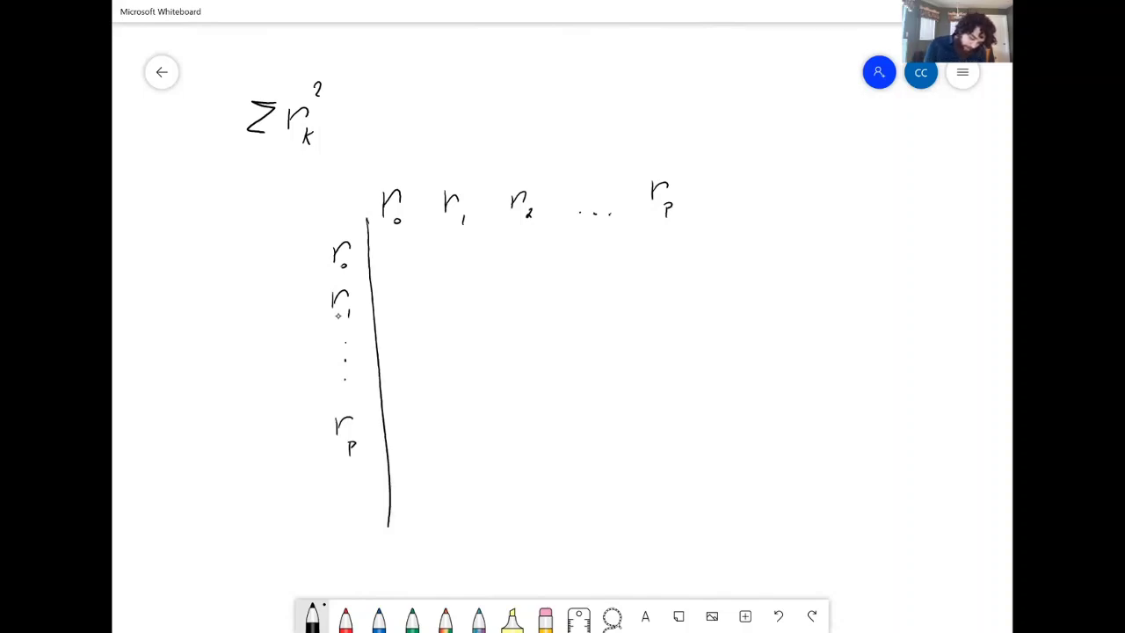
pyautogui.moveTo(370, 237)
pyautogui.mouseDown()
pyautogui.moveTo(430, 248)
pyautogui.moveTo(566, 235)
pyautogui.mouseUp()
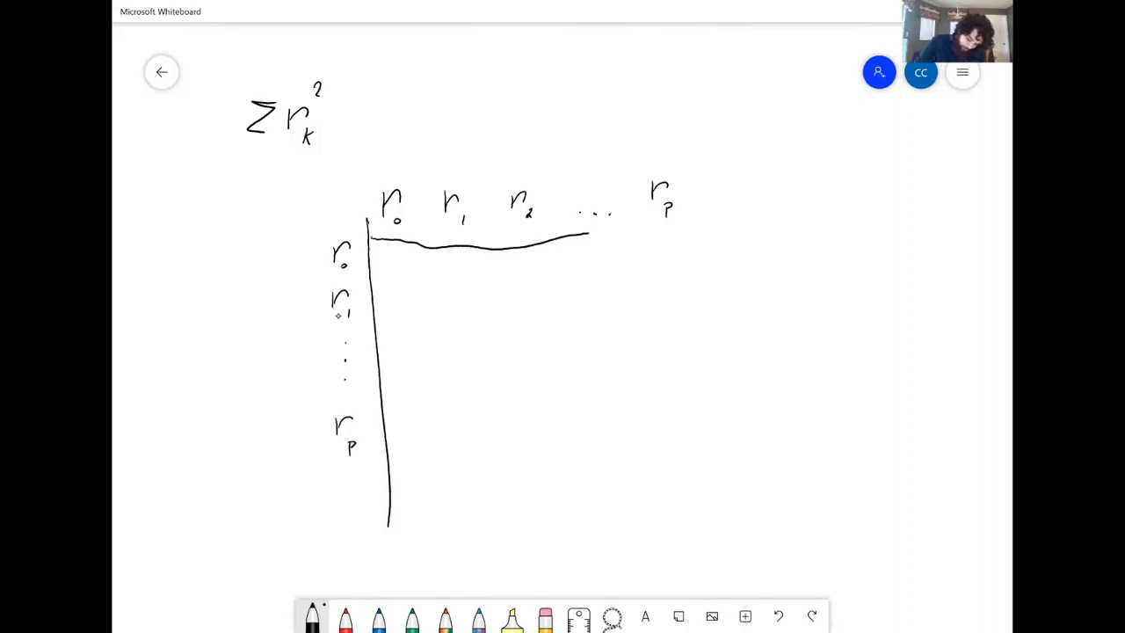
pyautogui.click(778, 616)
pyautogui.moveTo(371, 235); pyautogui.dragTo(700, 233)
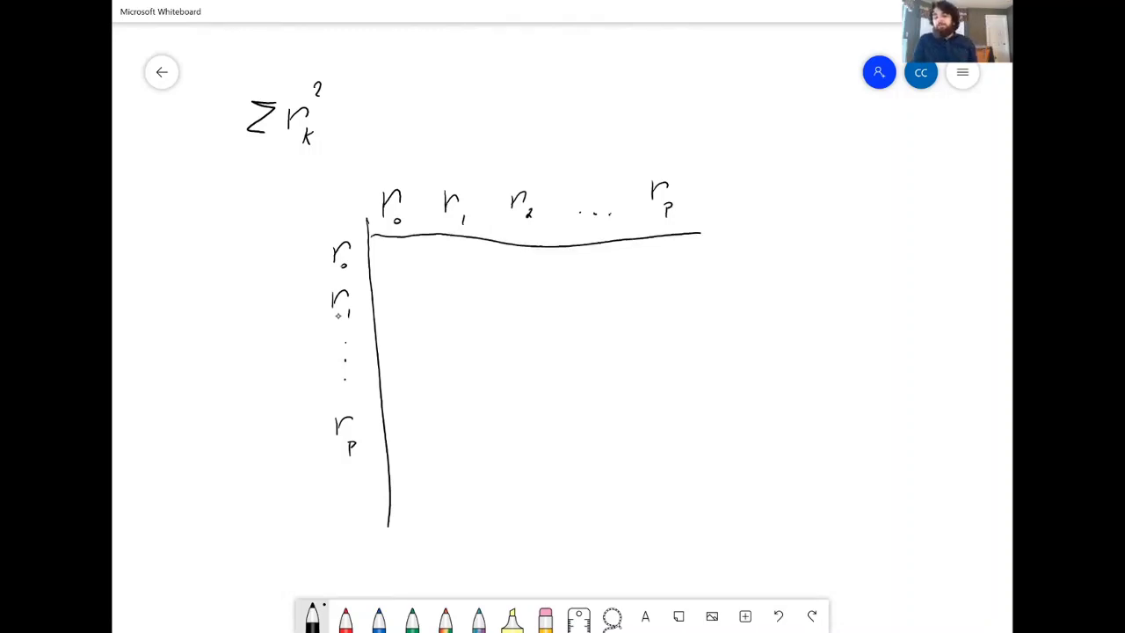